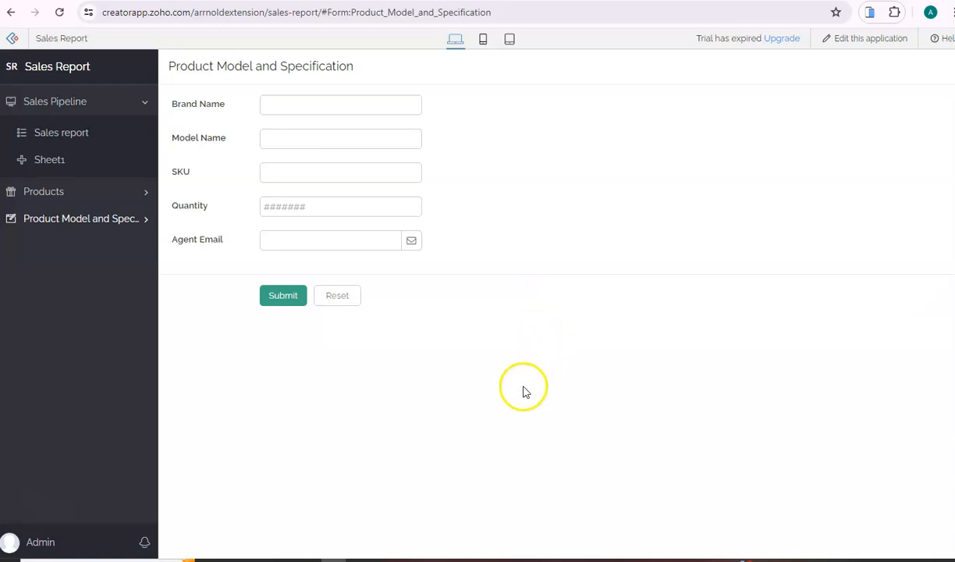
Bring up the Product Model and Specification form and click into its Brand Name and Model Name fields
{"action": "left_click", "coordinate": [141, 220]}
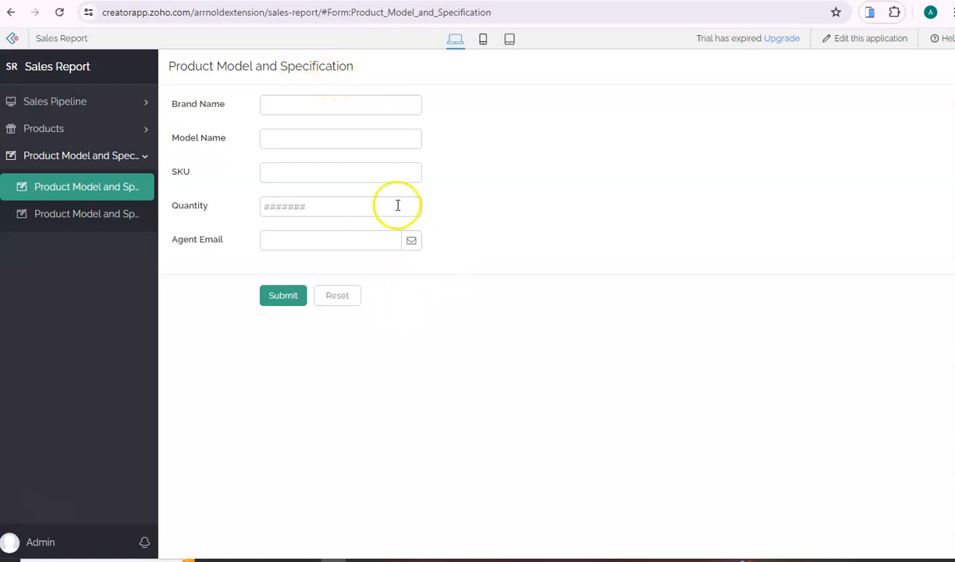
{"action": "left_click", "coordinate": [326, 107]}
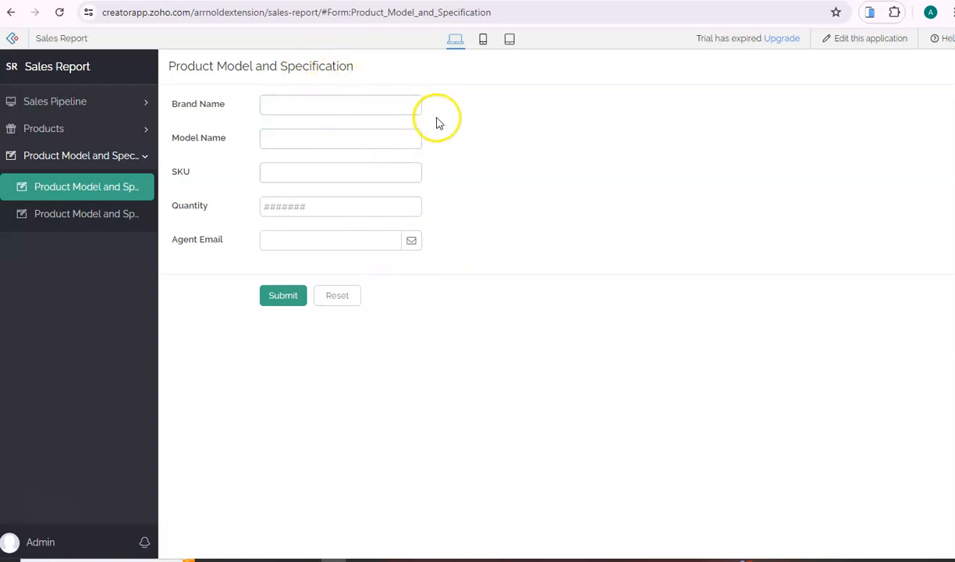
{"action": "left_click", "coordinate": [343, 138]}
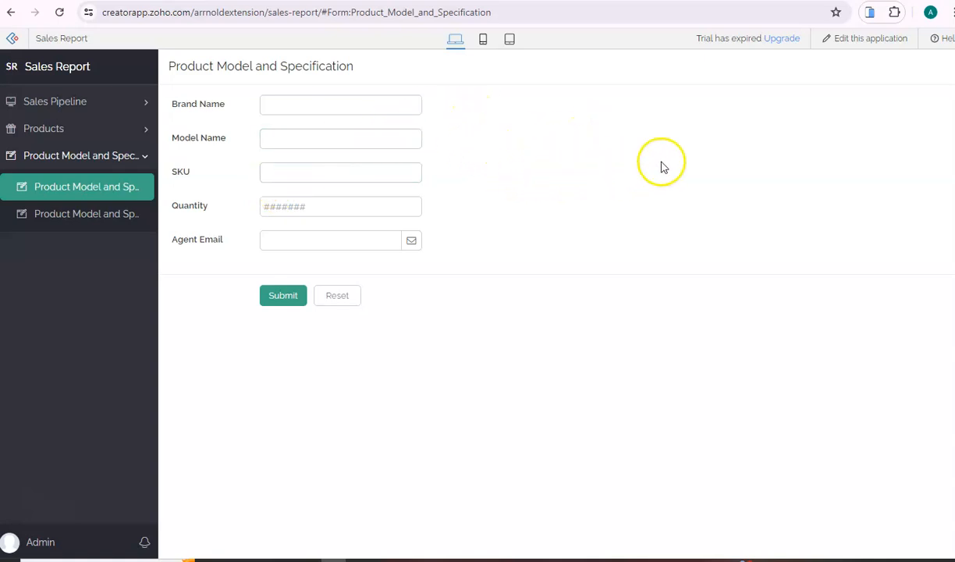
Switch the app into edit mode and start a new workflow under Workflow > Approvals
{"action": "left_click", "coordinate": [838, 45]}
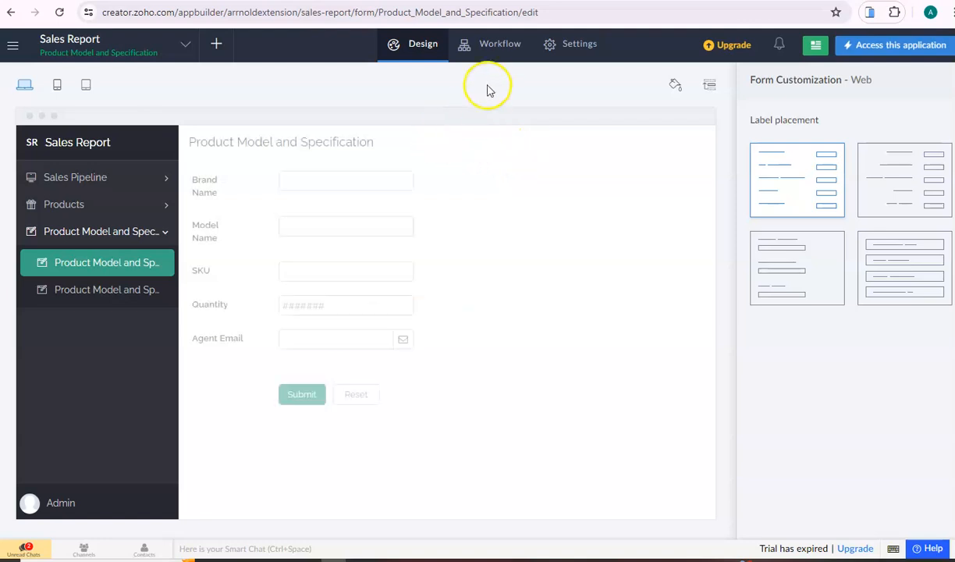
{"action": "left_click", "coordinate": [492, 50]}
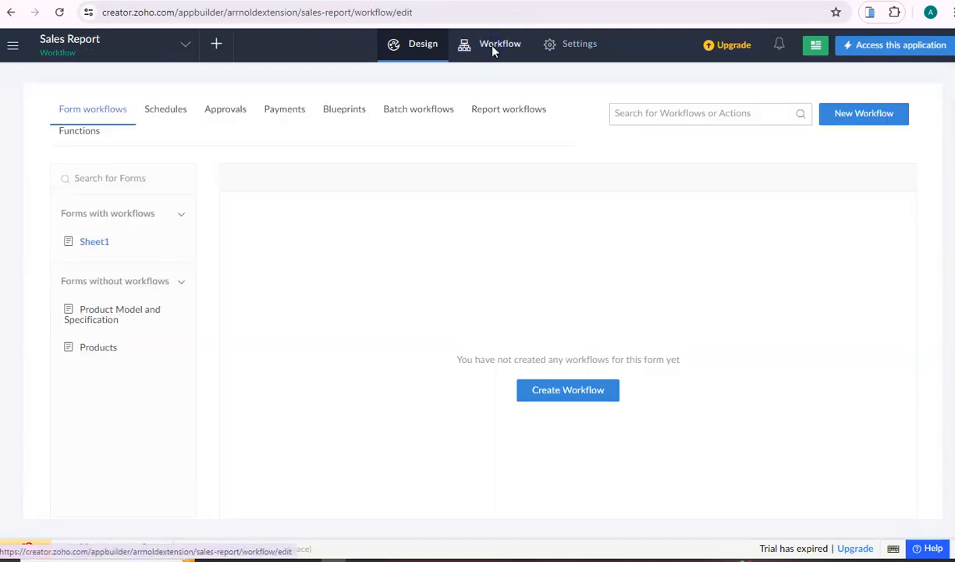
{"action": "left_click", "coordinate": [228, 115]}
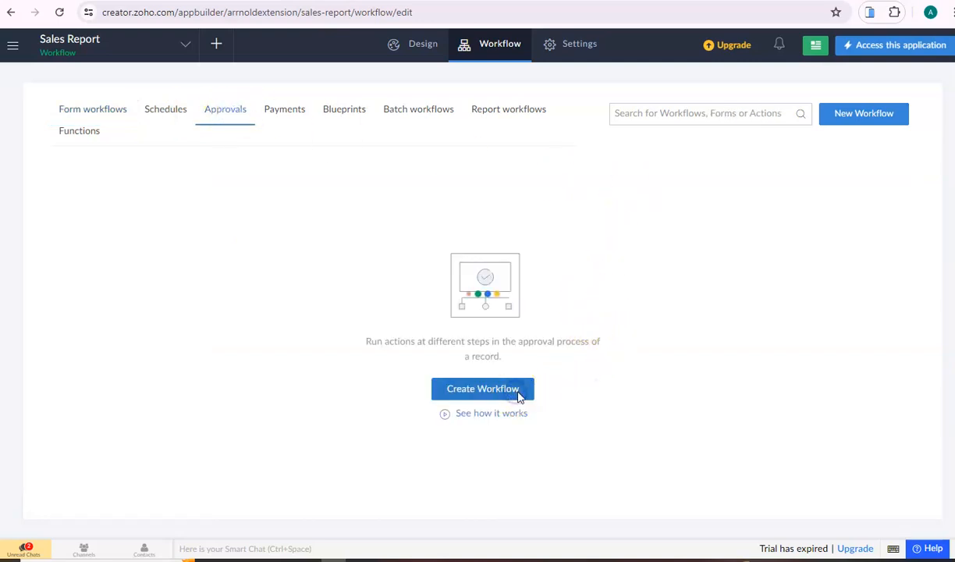
{"action": "left_click", "coordinate": [483, 389]}
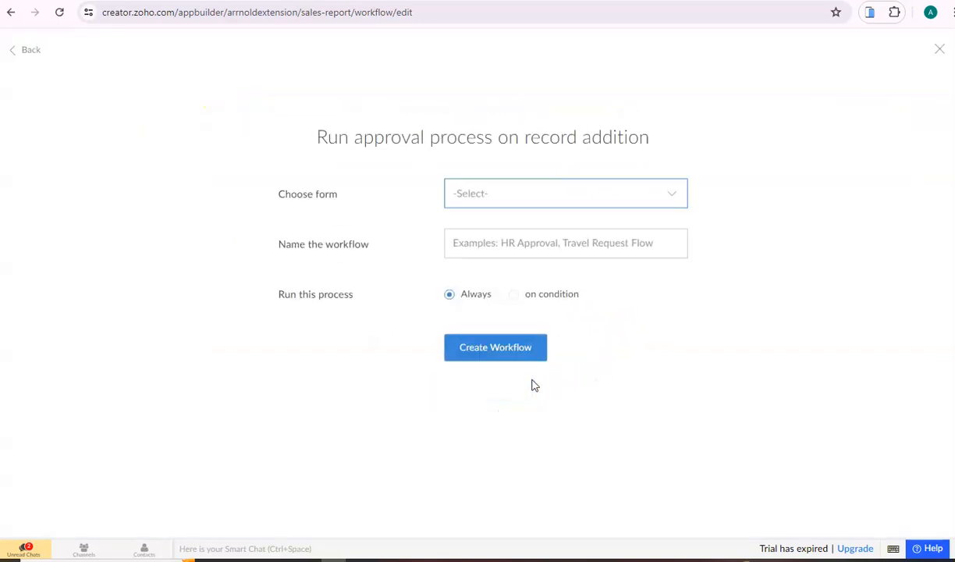
Choose the Product Model and Specification form and name the workflow Approve_Product
{"action": "left_click", "coordinate": [530, 200]}
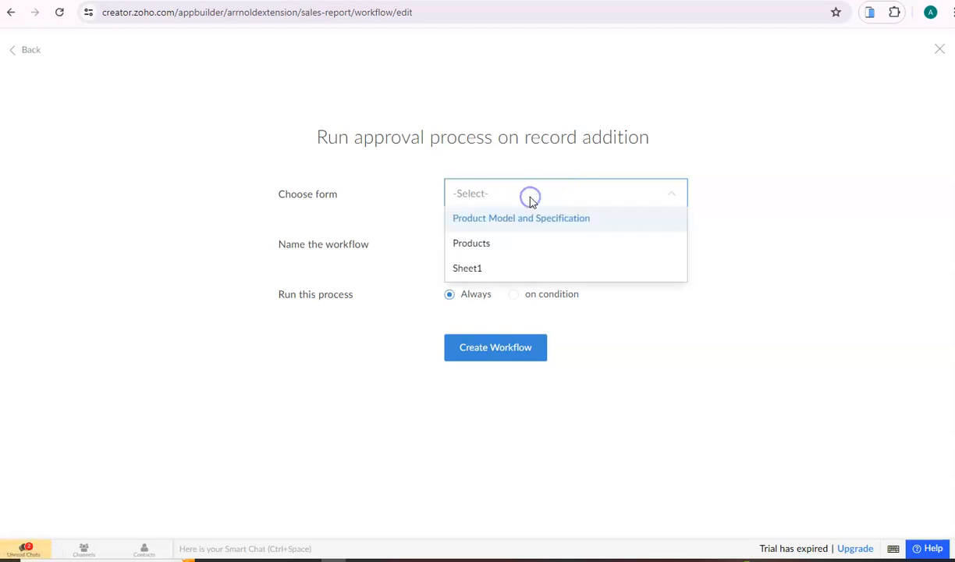
{"action": "left_click", "coordinate": [586, 220]}
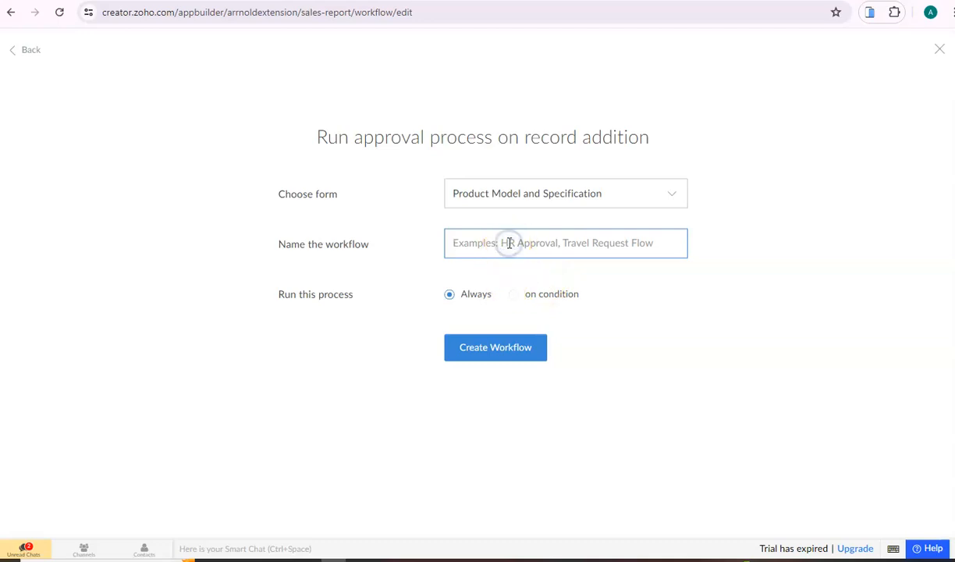
{"action": "type", "text": "Approve_Product"}
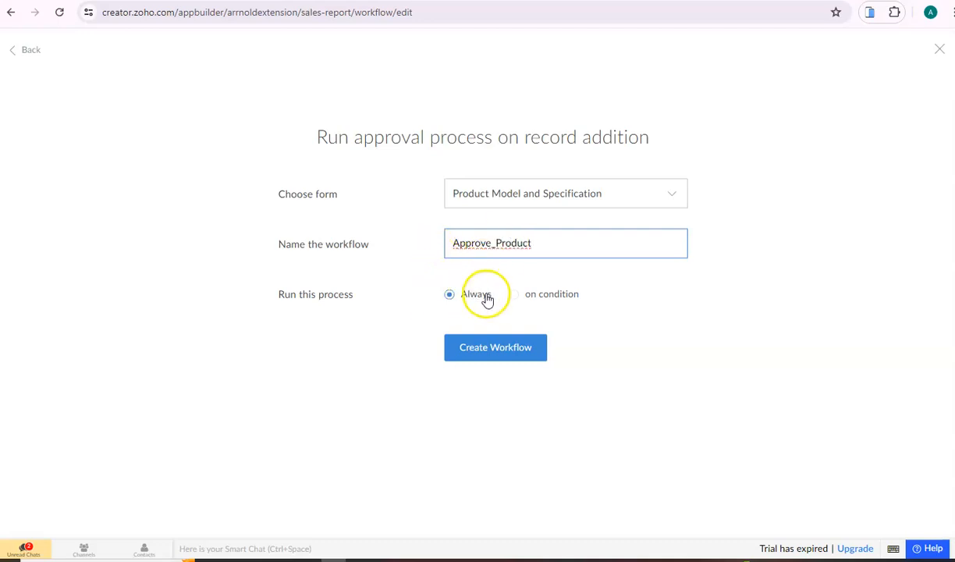
After reviewing the condition fields, keep the trigger on Always and create the workflow
{"action": "left_click", "coordinate": [518, 295]}
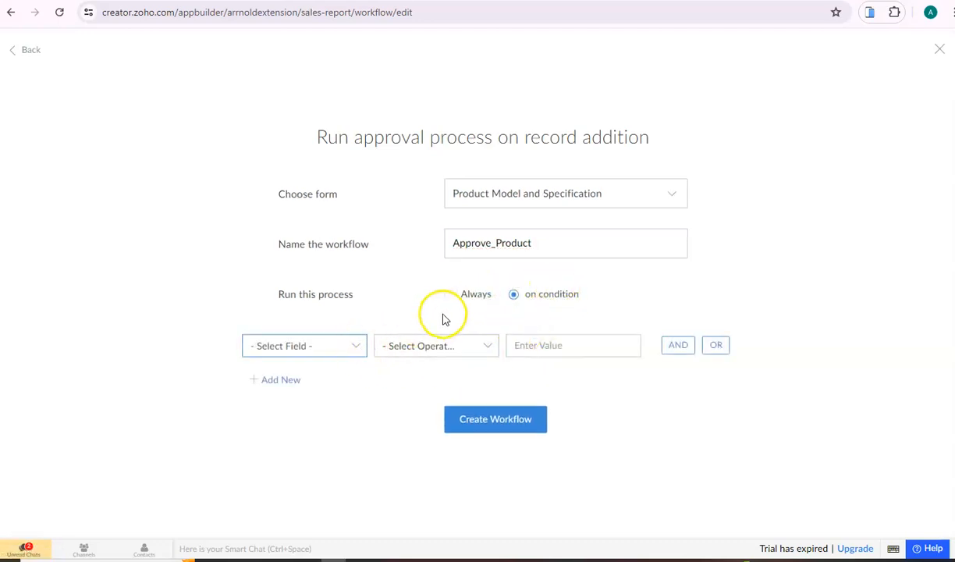
{"action": "left_click", "coordinate": [347, 346]}
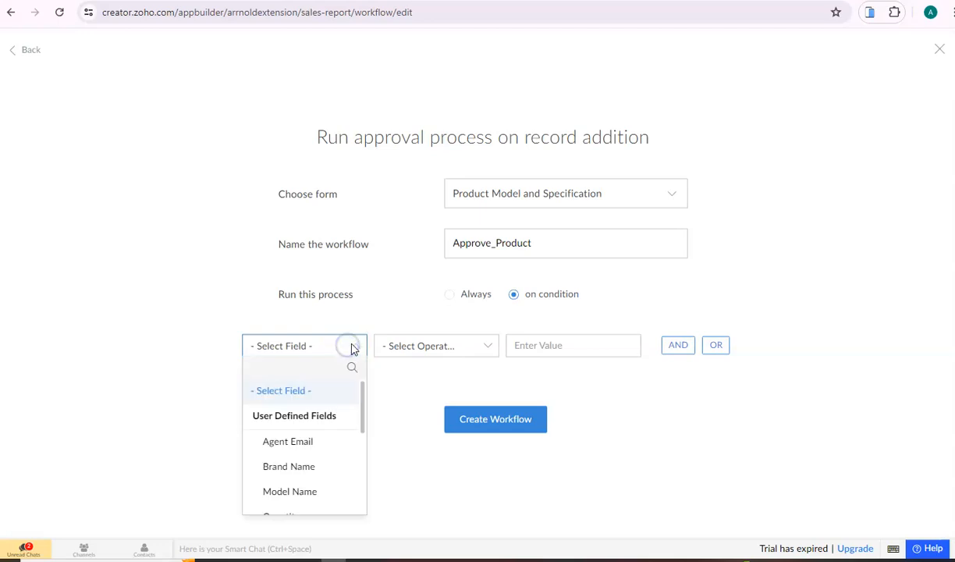
{"action": "scroll", "coordinate": [347, 411], "scroll_direction": "down", "scroll_amount": 3}
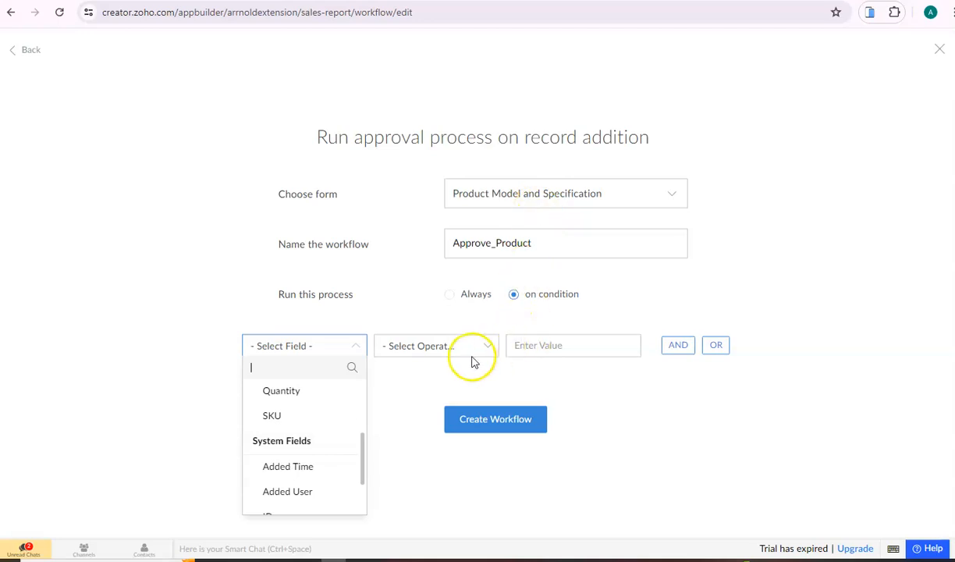
{"action": "scroll", "coordinate": [300, 448], "scroll_direction": "down", "scroll_amount": 2}
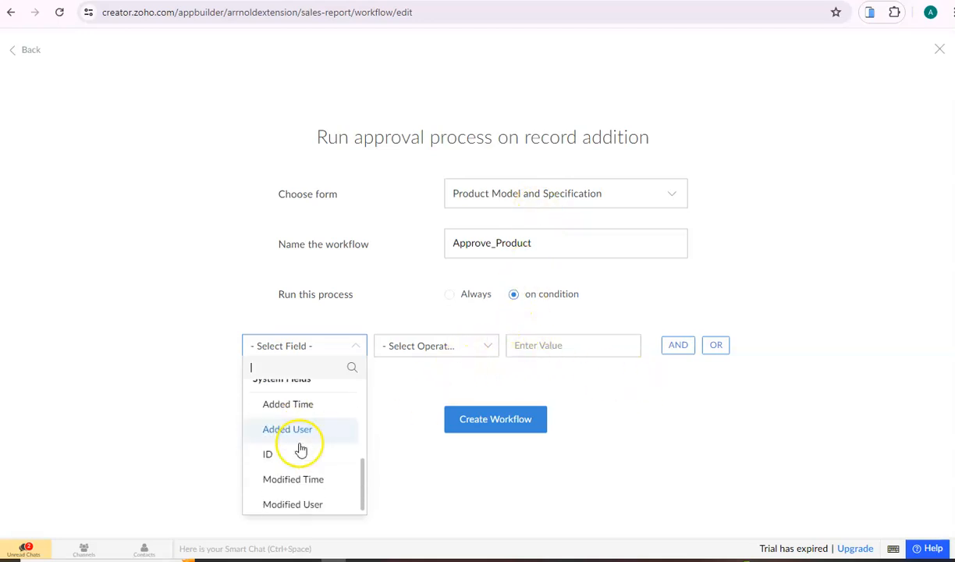
{"action": "scroll", "coordinate": [334, 391], "scroll_direction": "up", "scroll_amount": 5}
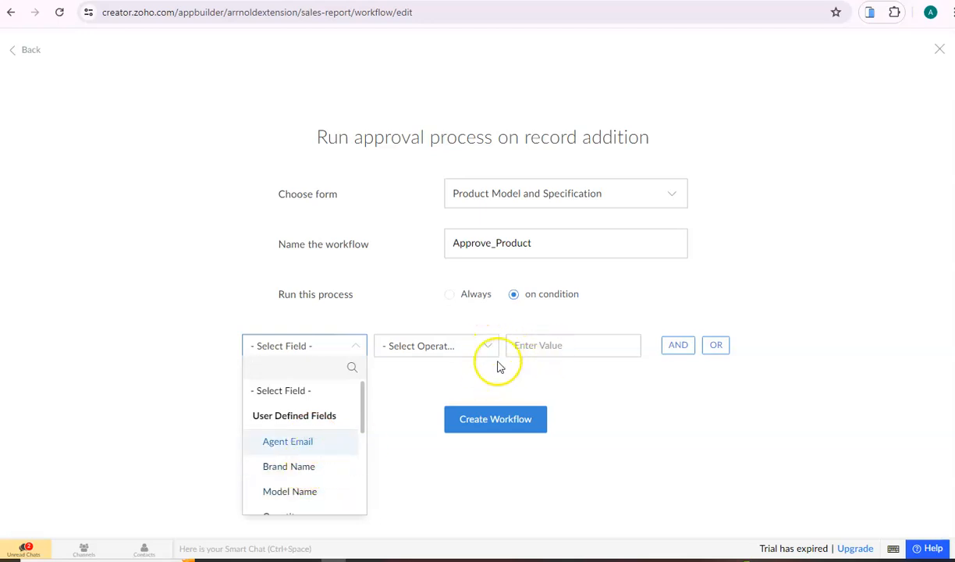
{"action": "left_click", "coordinate": [596, 376]}
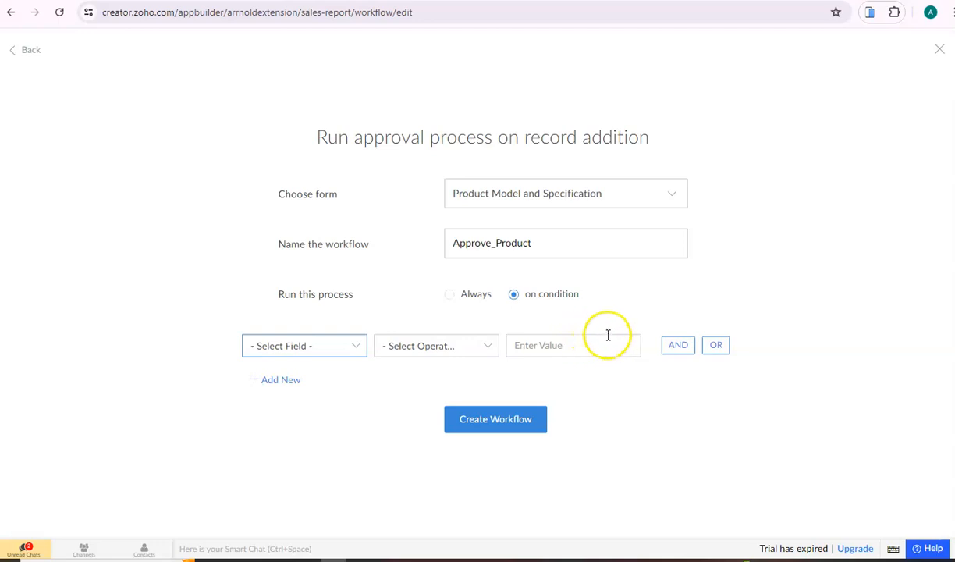
{"action": "left_click", "coordinate": [474, 299]}
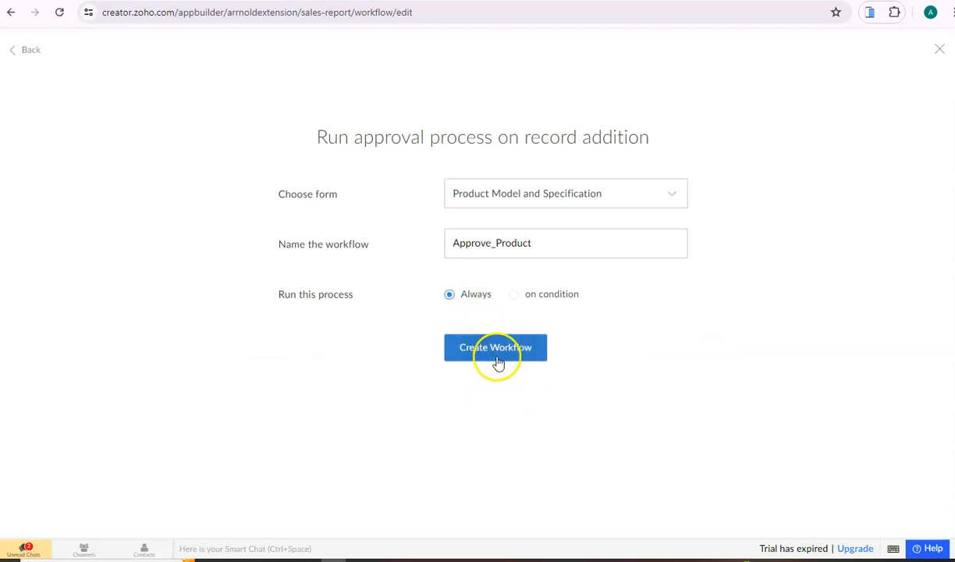
{"action": "left_click", "coordinate": [497, 359]}
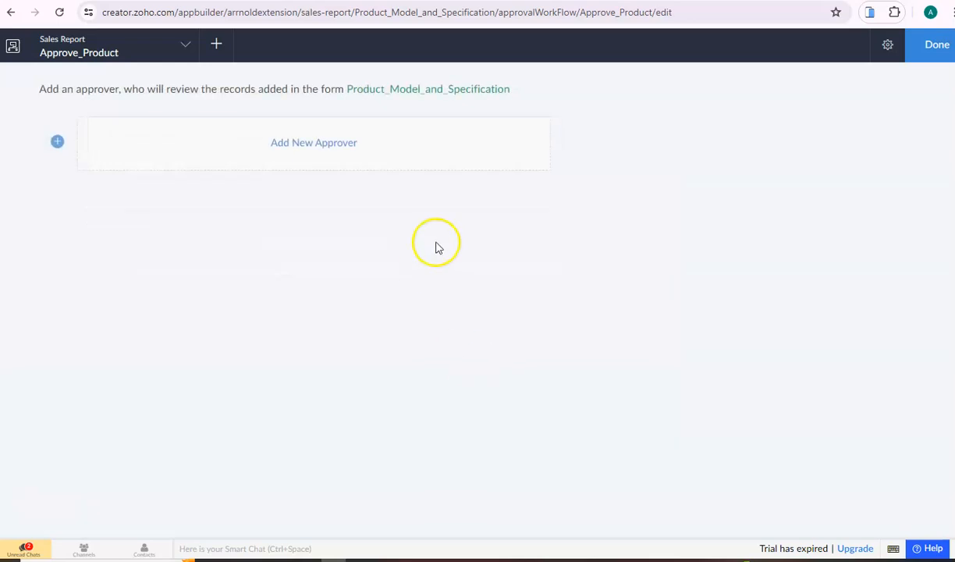
Add an approver of type User, choose the suggested user, and keep the Approve/Reject labels
{"action": "left_click", "coordinate": [326, 150]}
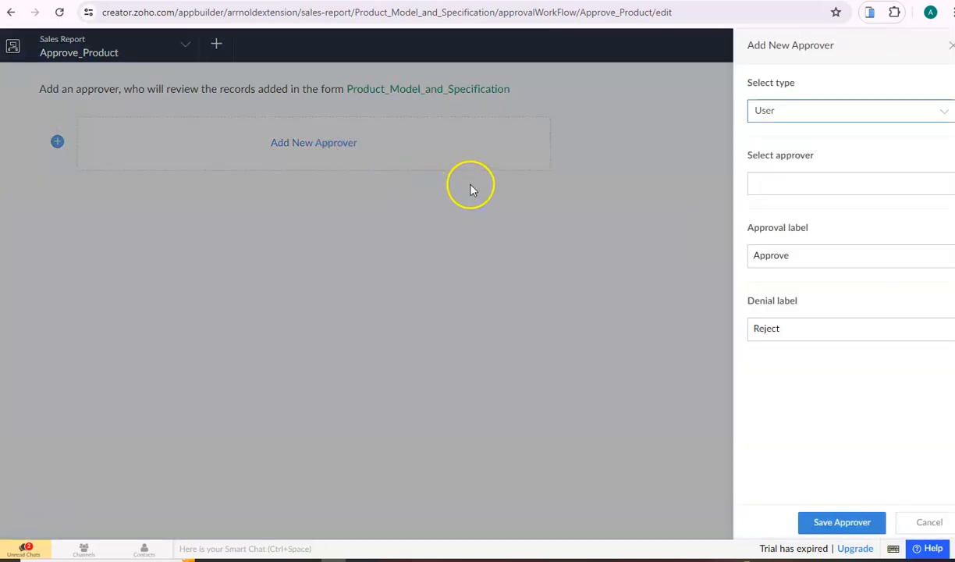
{"action": "left_click", "coordinate": [794, 118]}
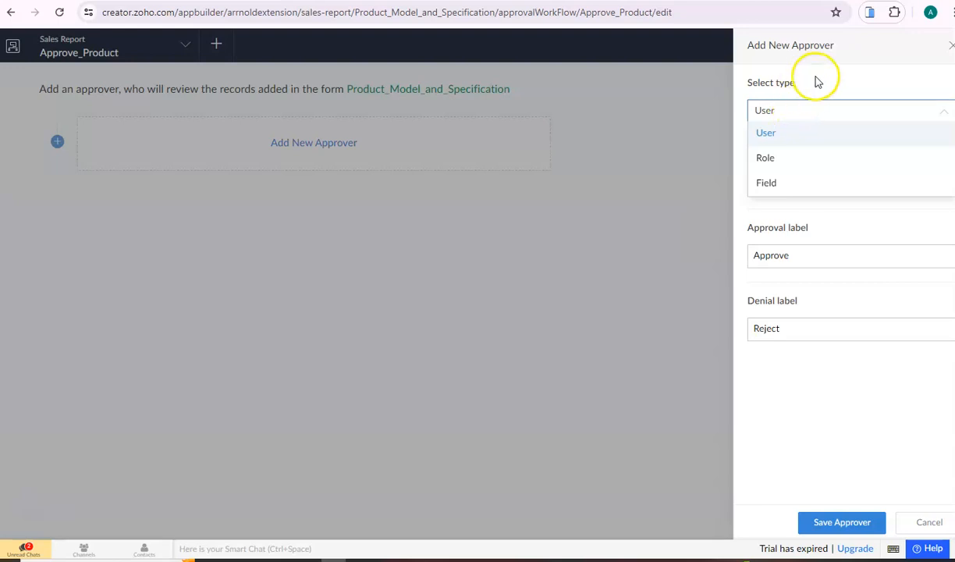
{"action": "left_click", "coordinate": [789, 134]}
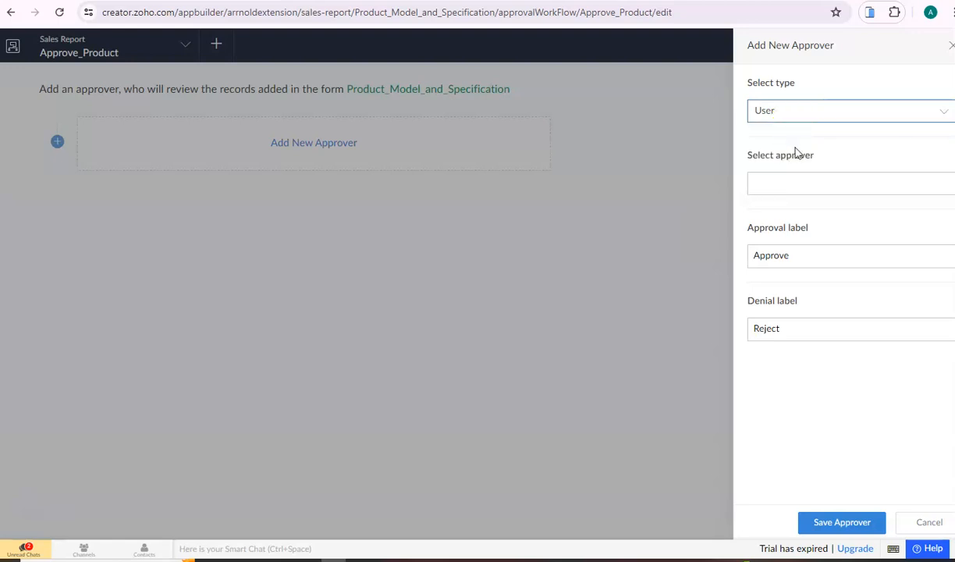
{"action": "left_click", "coordinate": [793, 186]}
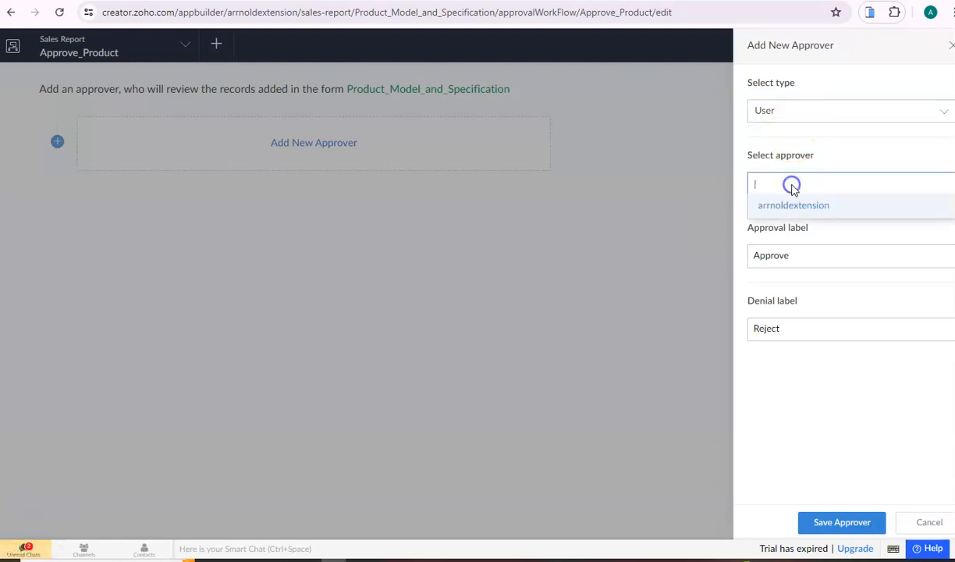
{"action": "left_click", "coordinate": [788, 176]}
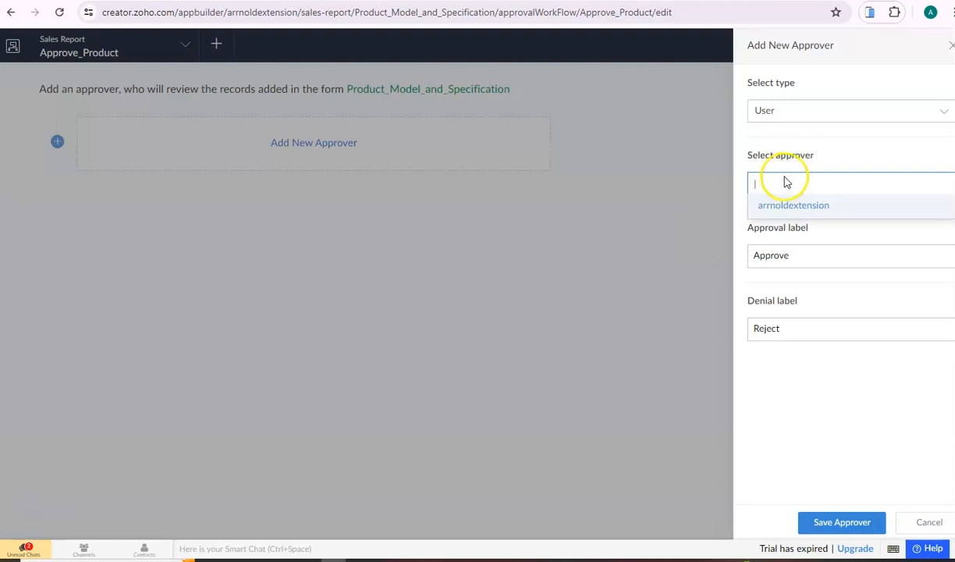
{"action": "left_click", "coordinate": [793, 206]}
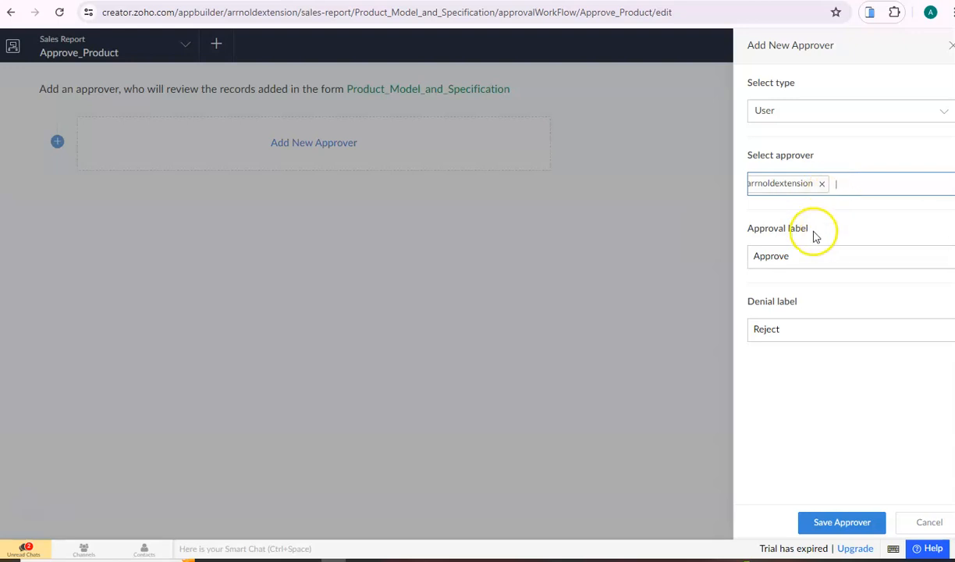
{"action": "left_click", "coordinate": [807, 255]}
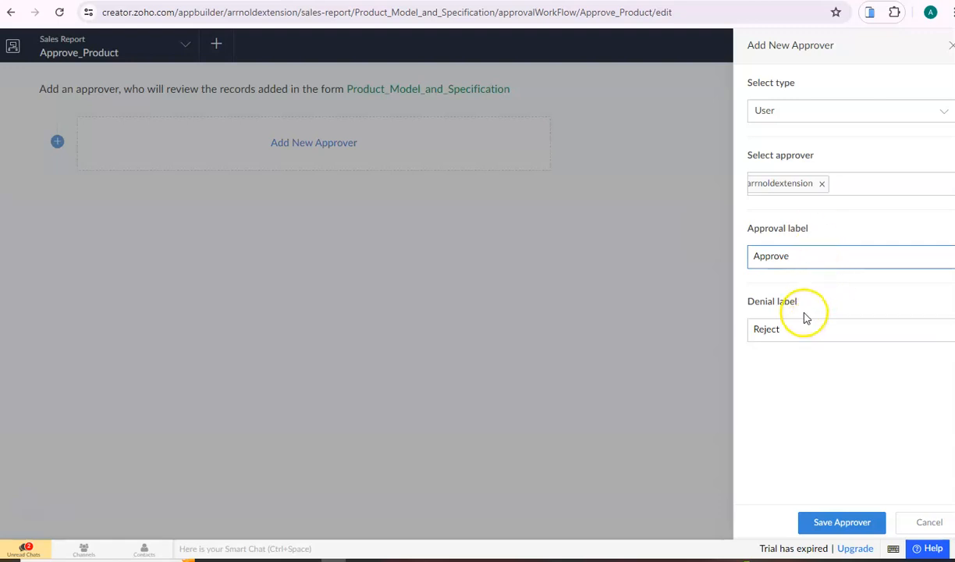
Save the level 1 approver and scroll down to the Approve email action
{"action": "left_click", "coordinate": [859, 526]}
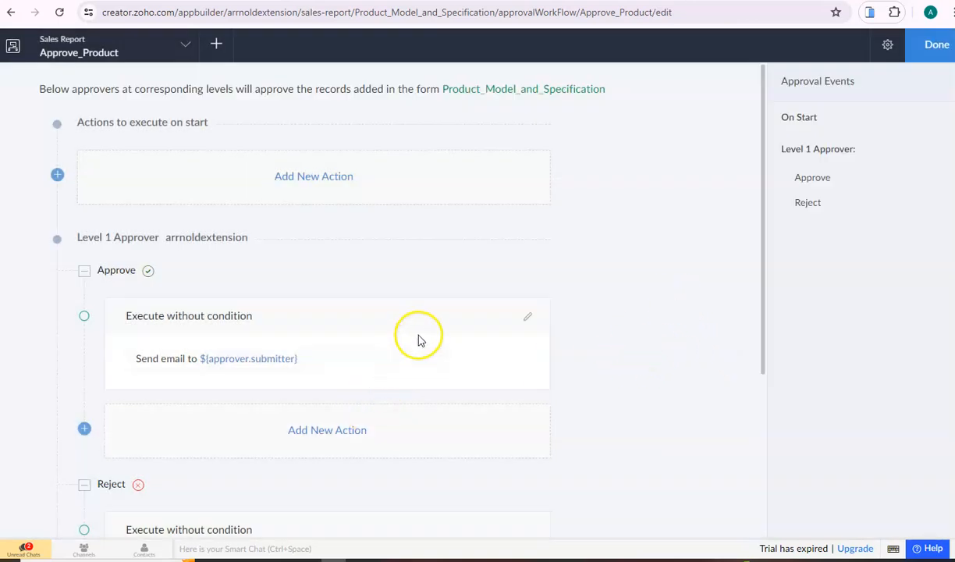
{"action": "scroll", "coordinate": [291, 302], "scroll_direction": "down", "scroll_amount": 1}
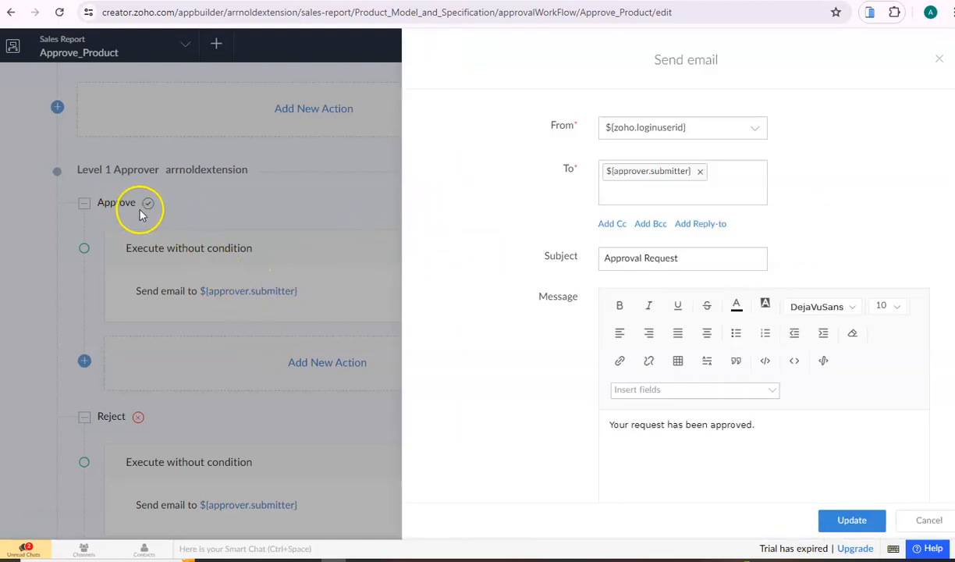
Replace the submitter with the ${Agent_Email} form field as the approval email's recipient
{"action": "left_click", "coordinate": [602, 199]}
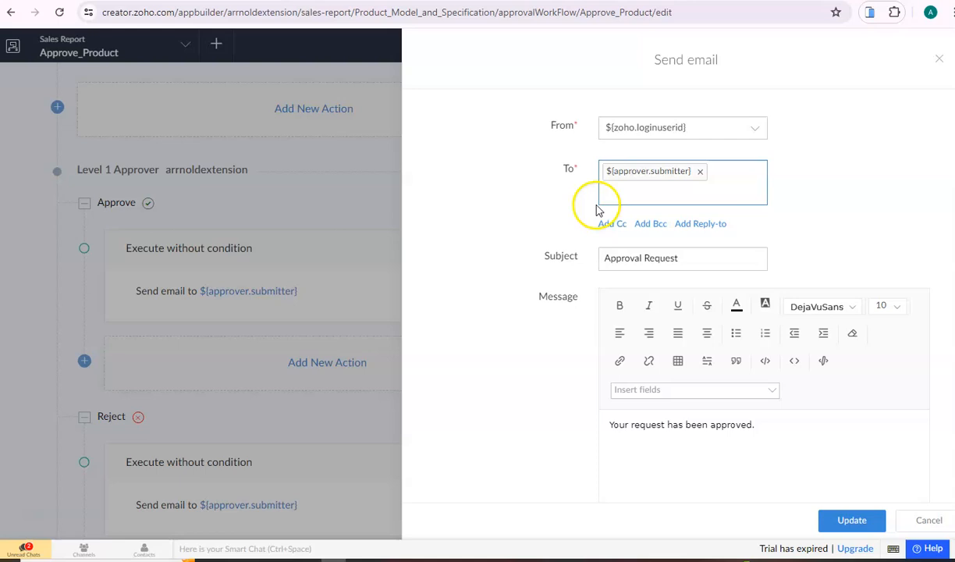
{"action": "left_click", "coordinate": [700, 173]}
{"action": "left_click", "coordinate": [667, 171]}
{"action": "scroll", "coordinate": [665, 234], "scroll_direction": "down", "scroll_amount": 3}
{"action": "left_click", "coordinate": [648, 231]}
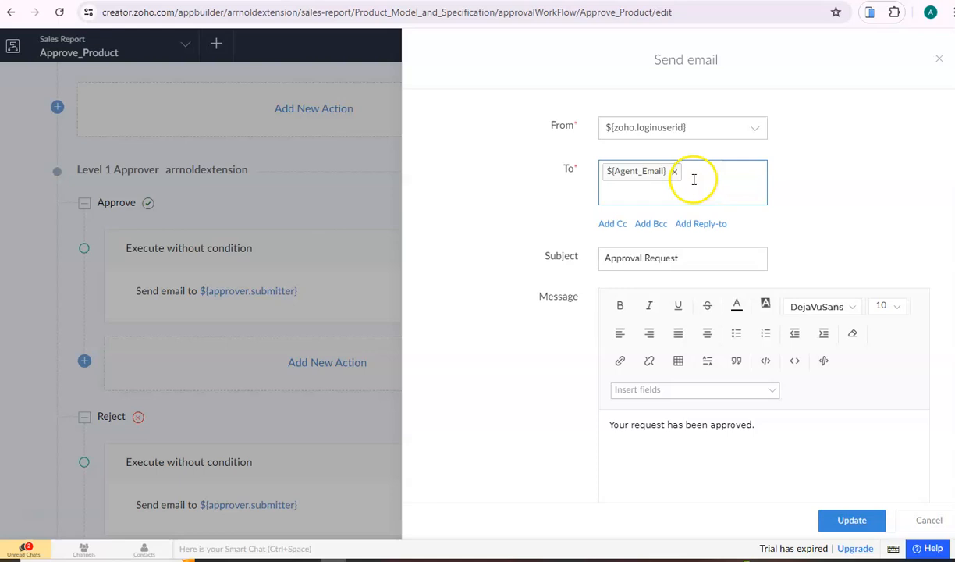
{"action": "scroll", "coordinate": [749, 383], "scroll_direction": "down", "scroll_amount": 1}
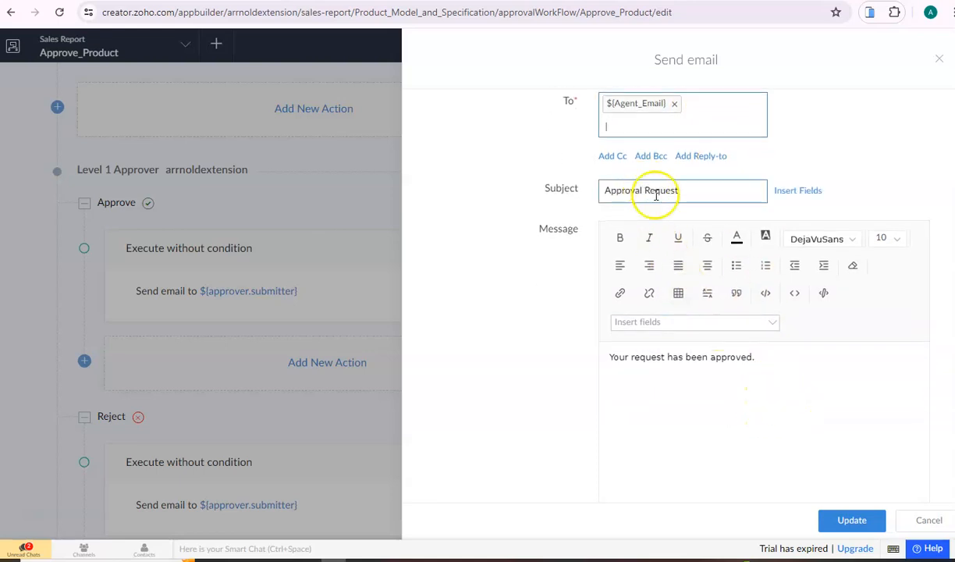
{"action": "scroll", "coordinate": [659, 234], "scroll_direction": "up", "scroll_amount": 1}
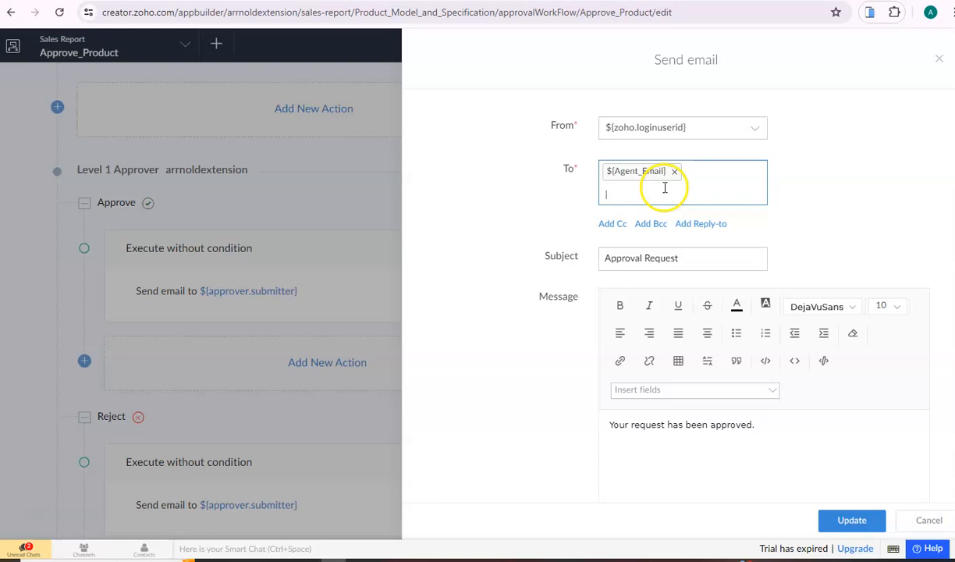
{"action": "scroll", "coordinate": [742, 418], "scroll_direction": "down", "scroll_amount": 2}
Keep the message 'Your request has been approved.' and save the Approve email action
{"action": "left_click_drag", "start_coordinate": [743, 411], "coordinate": [659, 373]}
{"action": "left_click", "coordinate": [742, 349]}
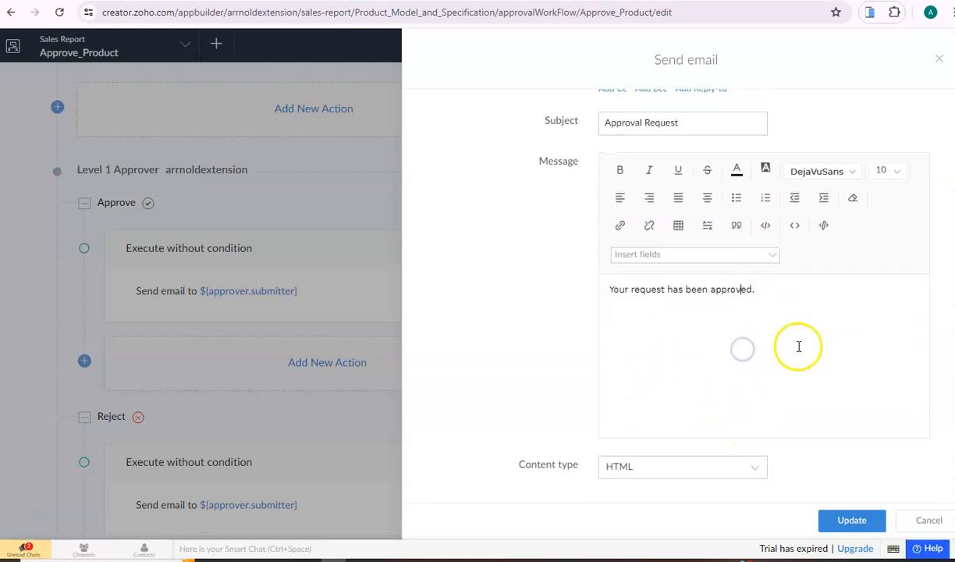
{"action": "scroll", "coordinate": [792, 346], "scroll_direction": "down", "scroll_amount": 1}
{"action": "scroll", "coordinate": [780, 334], "scroll_direction": "up", "scroll_amount": 2}
{"action": "scroll", "coordinate": [781, 333], "scroll_direction": "up", "scroll_amount": 1}
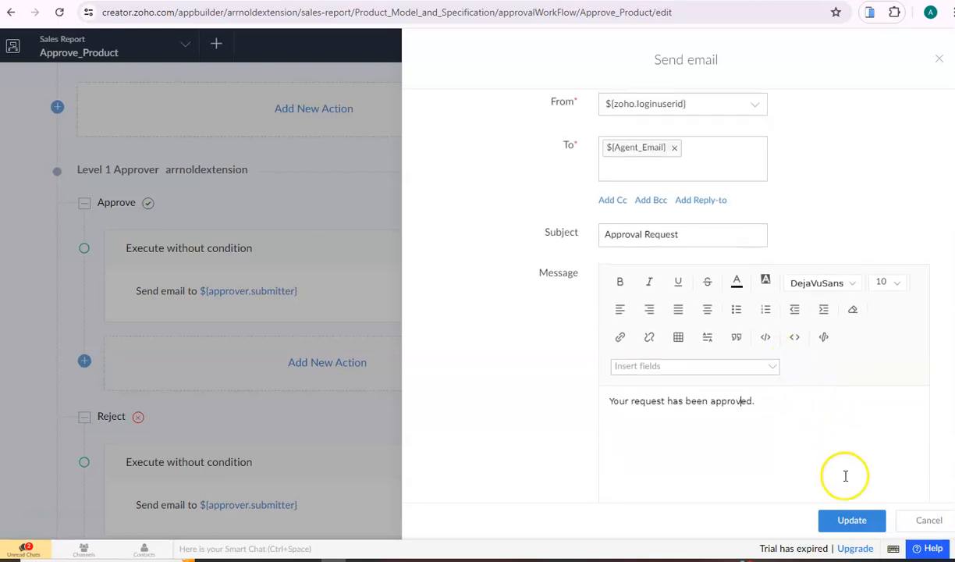
{"action": "left_click", "coordinate": [849, 520]}
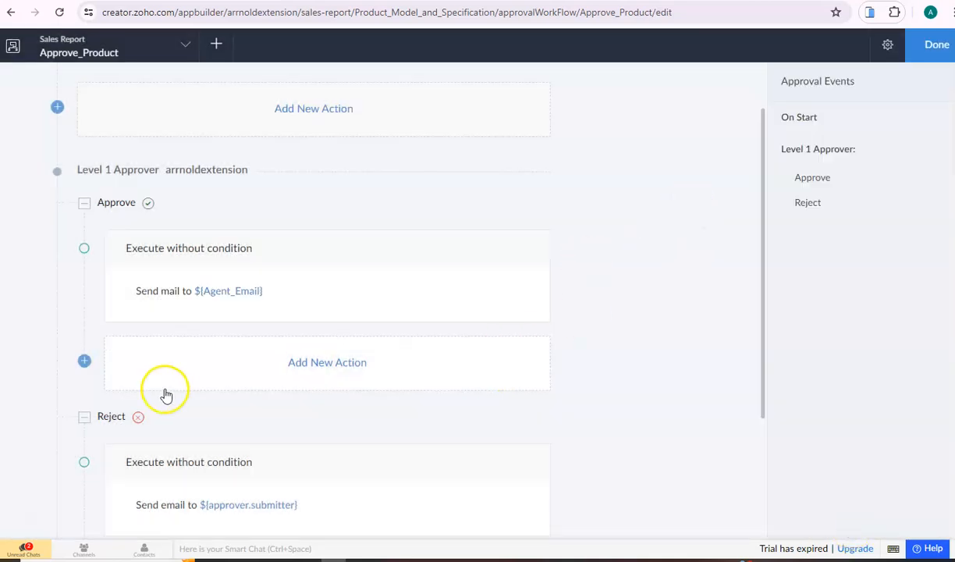
In the Reject action's email, replace the submitter recipient with ${Agent_Email}
{"action": "scroll", "coordinate": [226, 374], "scroll_direction": "down", "scroll_amount": 1}
{"action": "scroll", "coordinate": [237, 357], "scroll_direction": "down", "scroll_amount": 1}
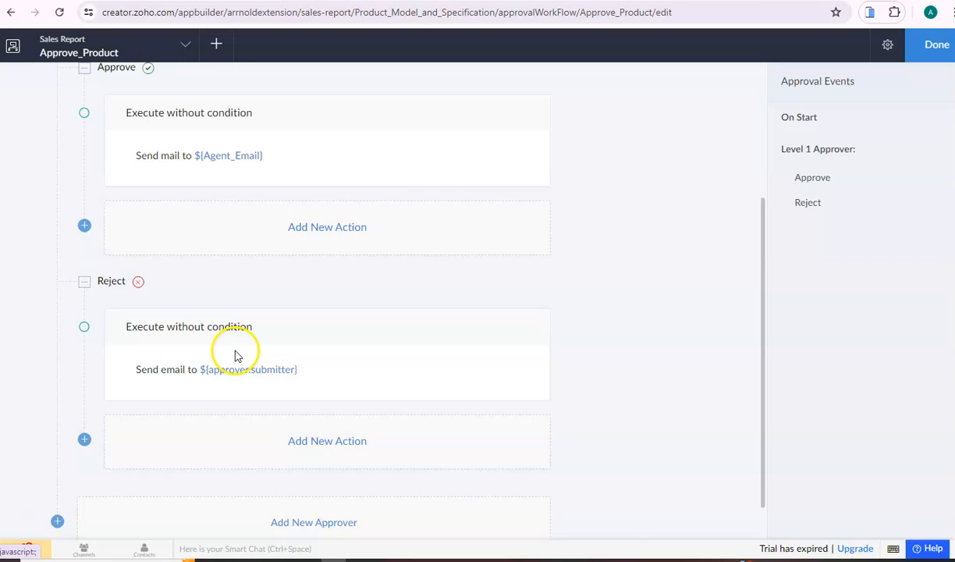
{"action": "scroll", "coordinate": [246, 295], "scroll_direction": "down", "scroll_amount": 1}
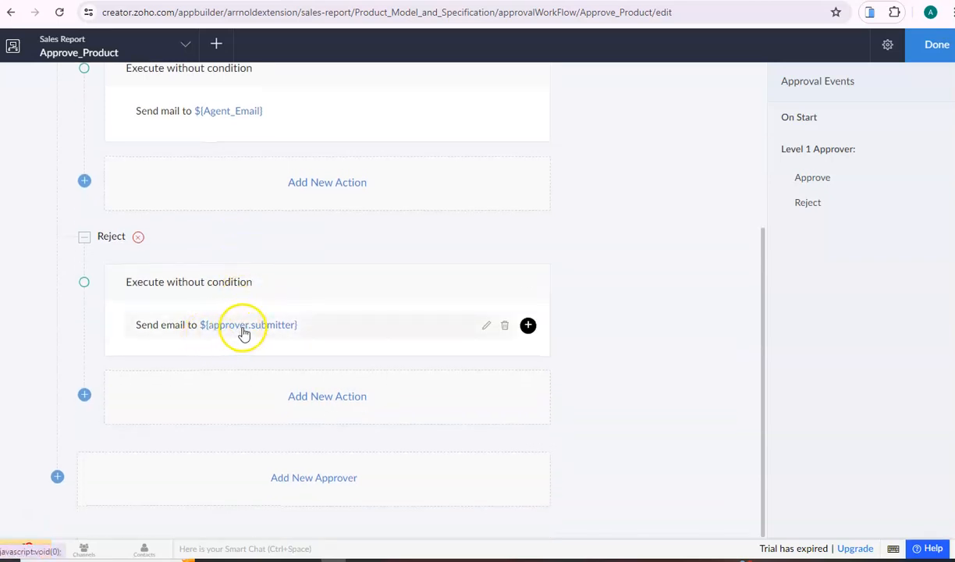
{"action": "left_click", "coordinate": [242, 325]}
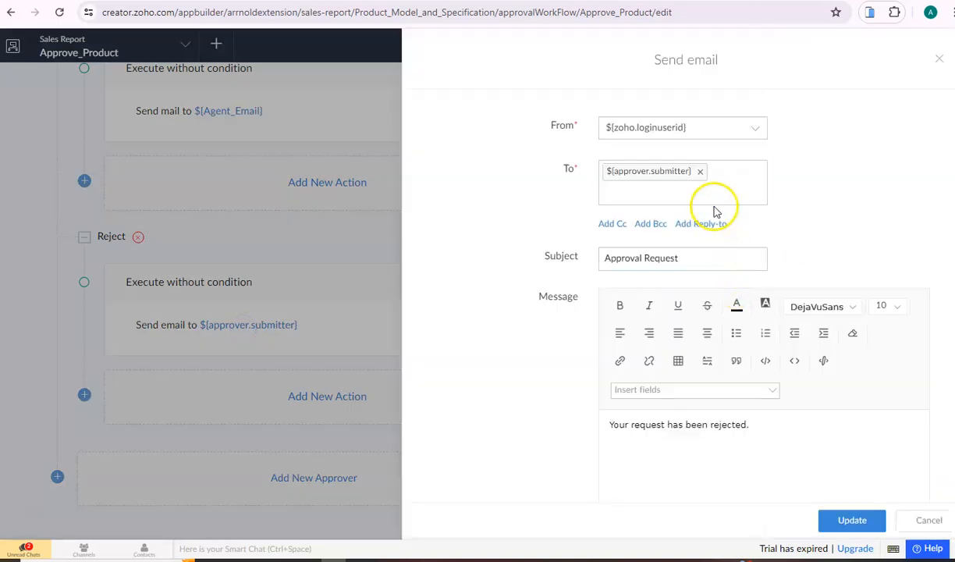
{"action": "left_click", "coordinate": [700, 171]}
{"action": "left_click", "coordinate": [690, 168]}
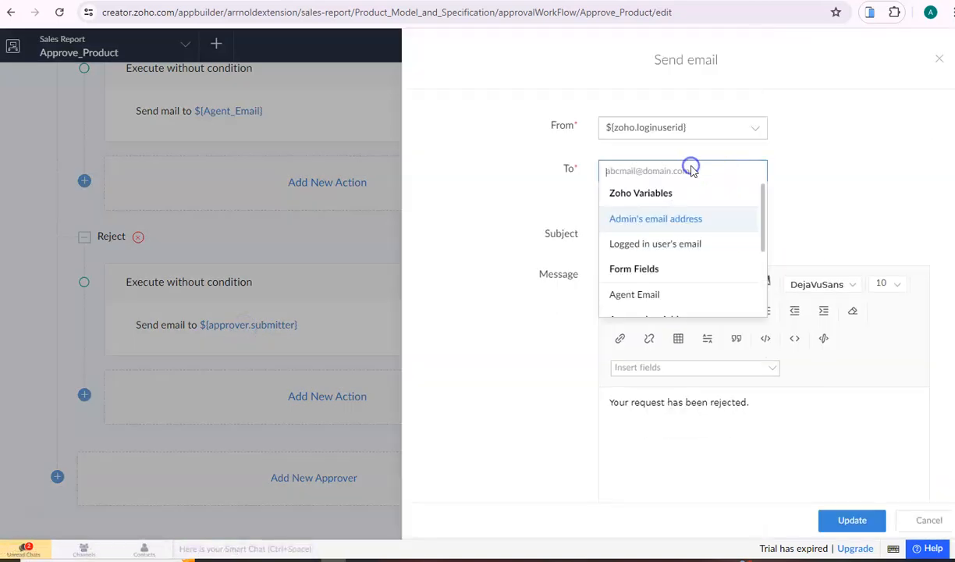
{"action": "left_click", "coordinate": [676, 294]}
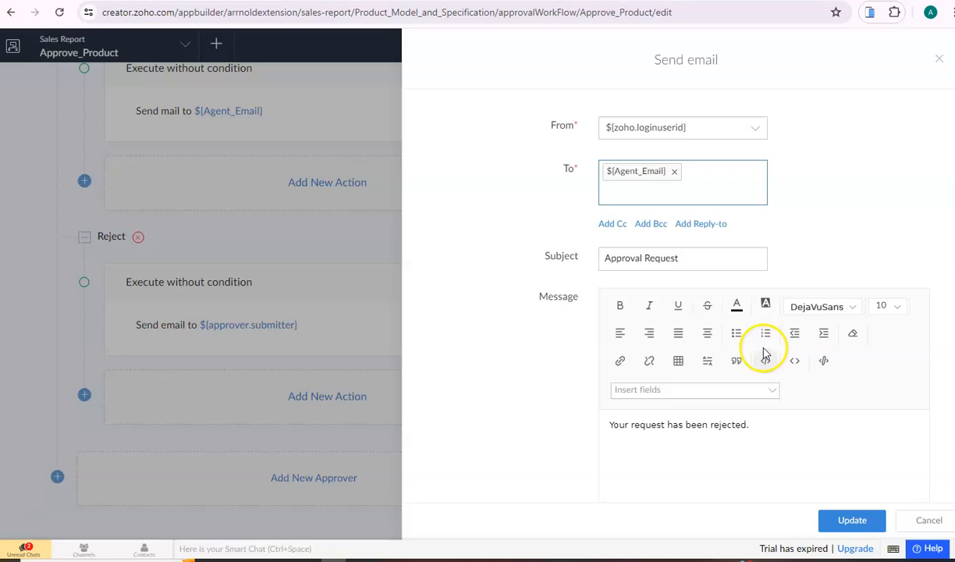
Leave the rejection message unchanged and save the Reject email action
{"action": "scroll", "coordinate": [764, 367], "scroll_direction": "down", "scroll_amount": 1}
{"action": "left_click", "coordinate": [781, 417]}
{"action": "scroll", "coordinate": [781, 417], "scroll_direction": "down", "scroll_amount": 2}
{"action": "left_click_drag", "start_coordinate": [756, 372], "coordinate": [620, 293]}
{"action": "left_click", "coordinate": [719, 316]}
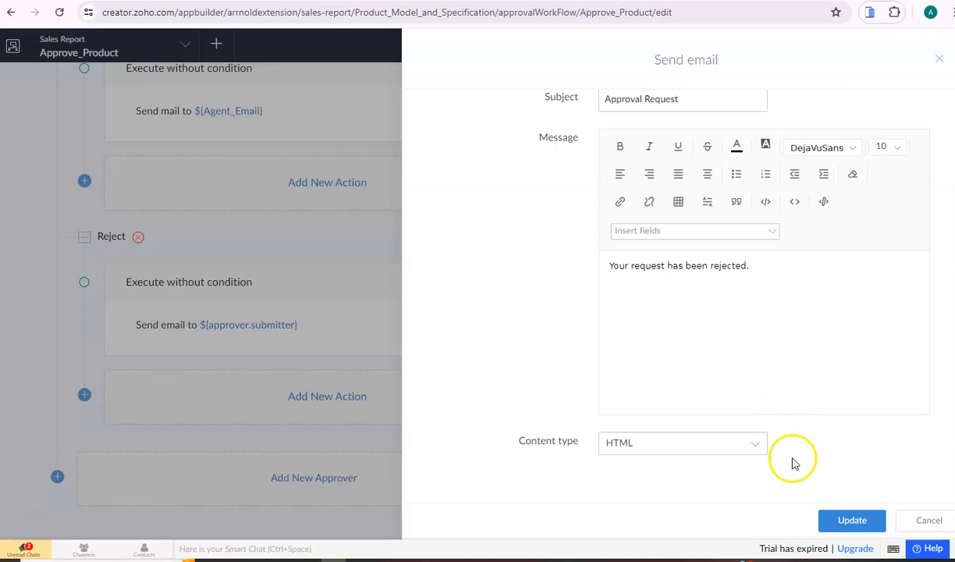
{"action": "left_click", "coordinate": [849, 521]}
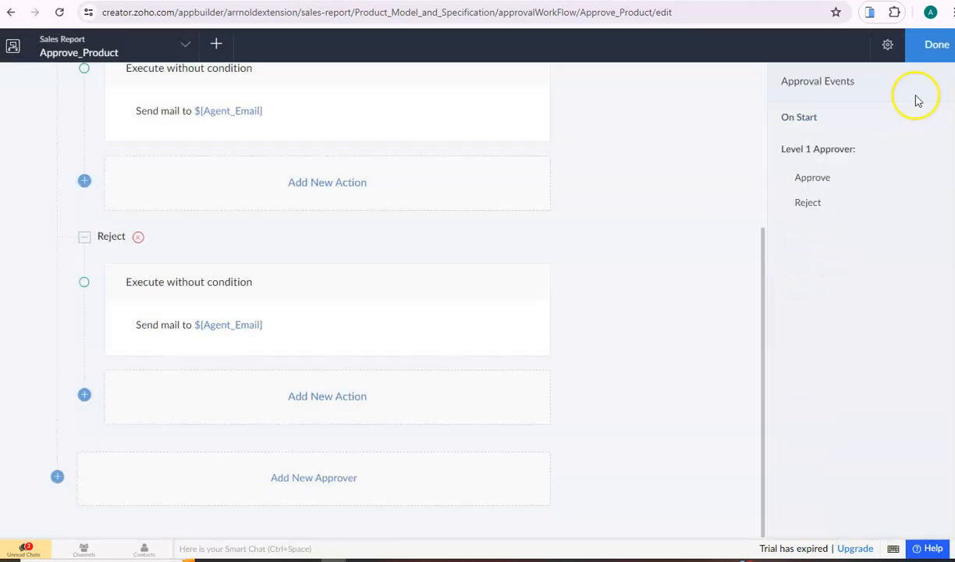
Finish editing and open the Product Model and Specification form in the live Sales Report app
{"action": "left_click", "coordinate": [932, 50]}
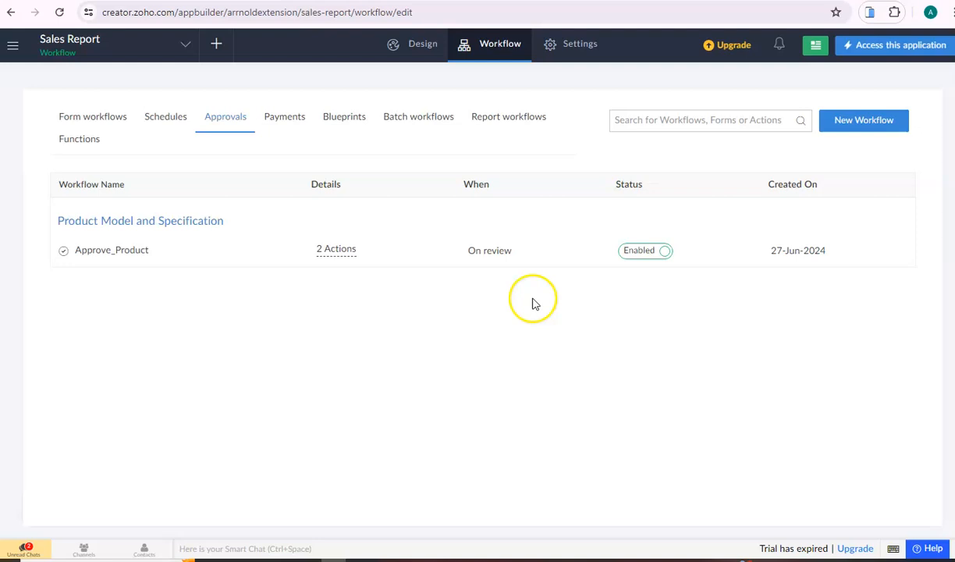
{"action": "left_click", "coordinate": [891, 47]}
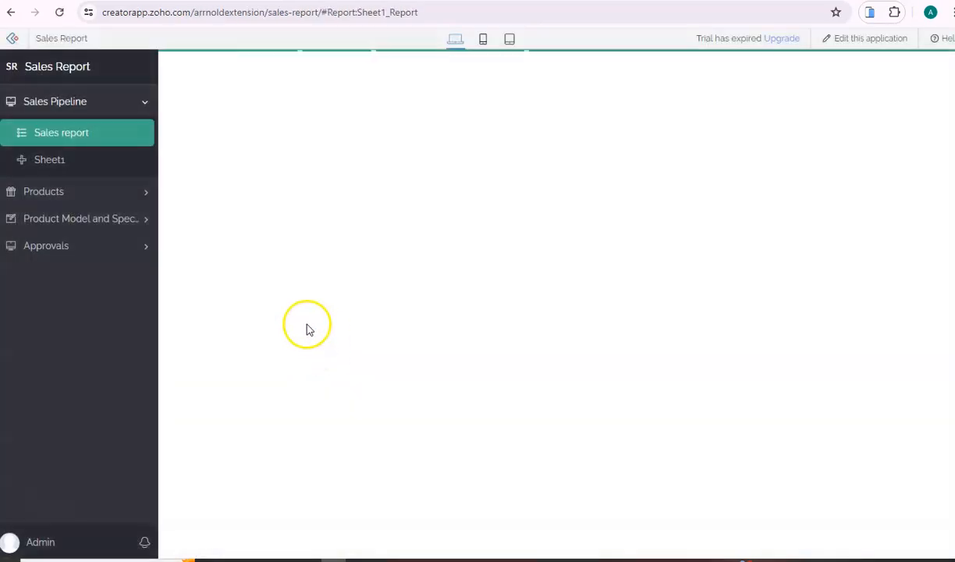
{"action": "left_click", "coordinate": [107, 222]}
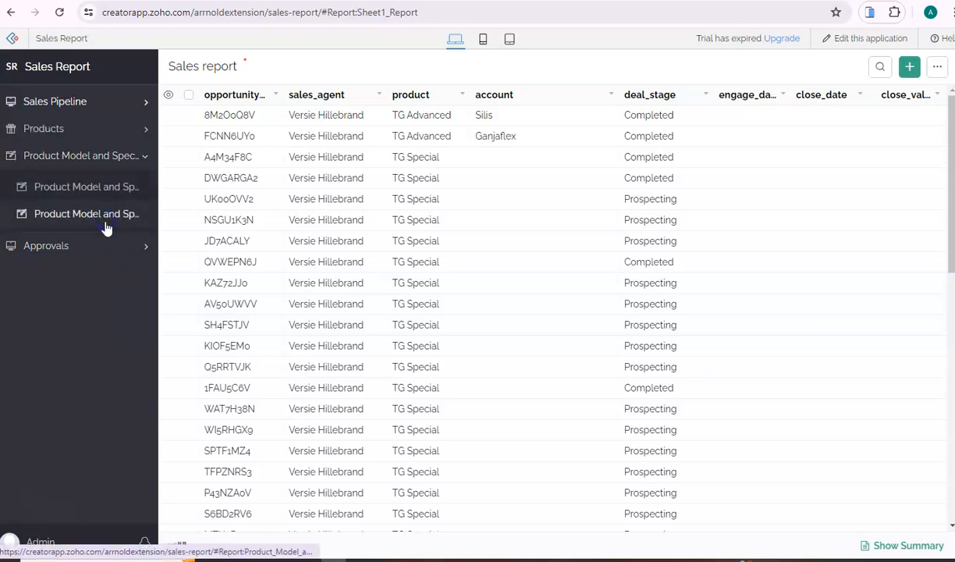
{"action": "left_click", "coordinate": [66, 189]}
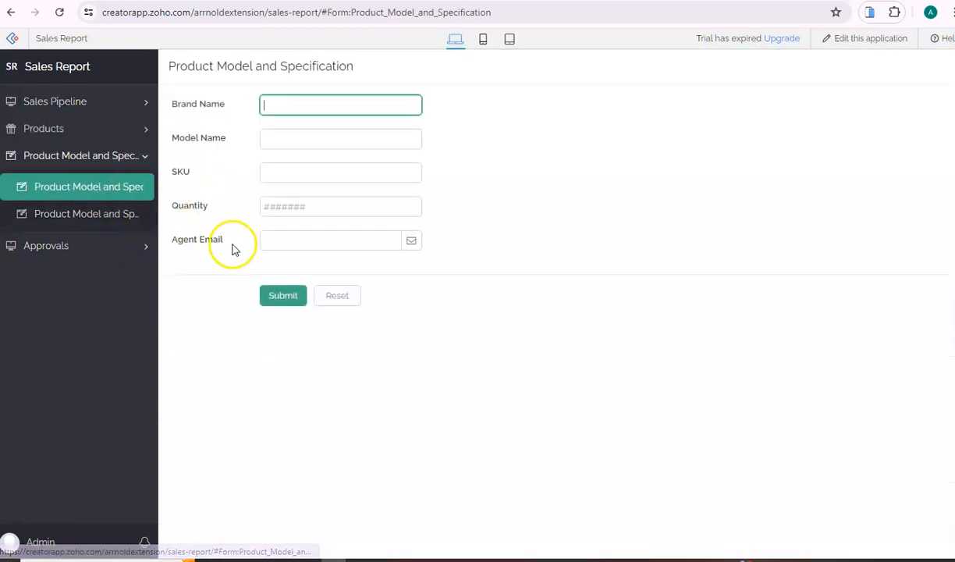
Enter brand Acer, model ANS-15015, SKU 0001, quantity 25 and the agent's e-mail address
{"action": "left_click", "coordinate": [308, 107]}
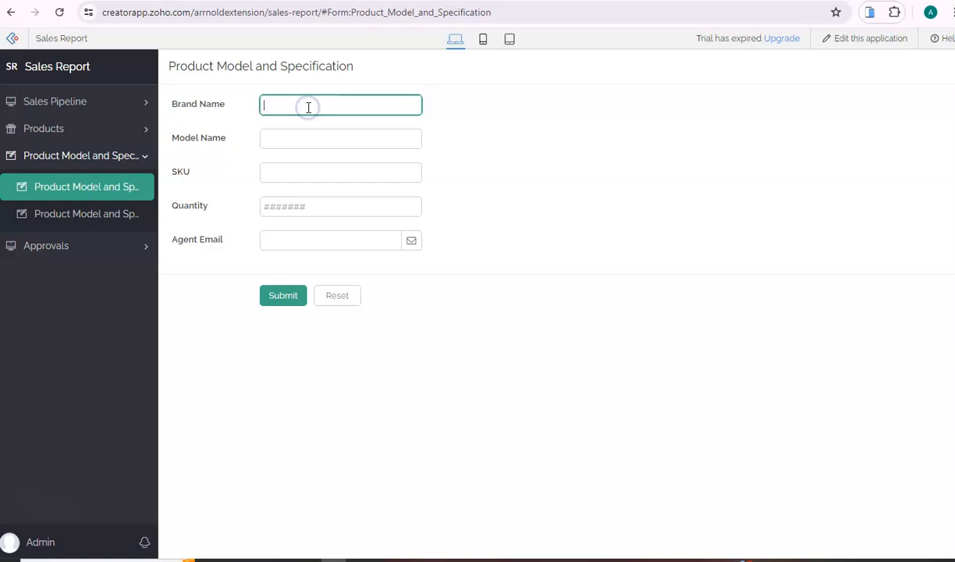
{"action": "key", "text": "Tab"}
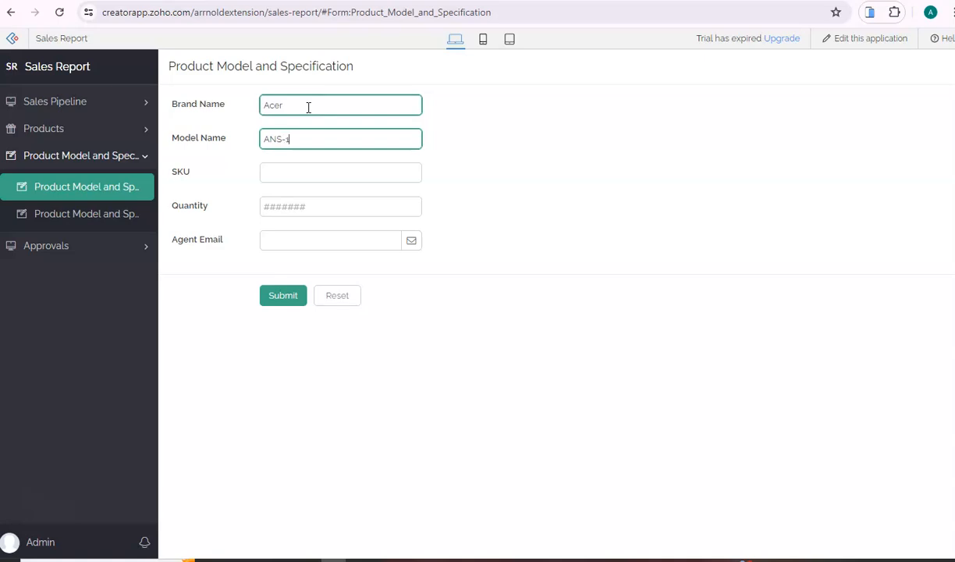
{"action": "left_click", "coordinate": [304, 171]}
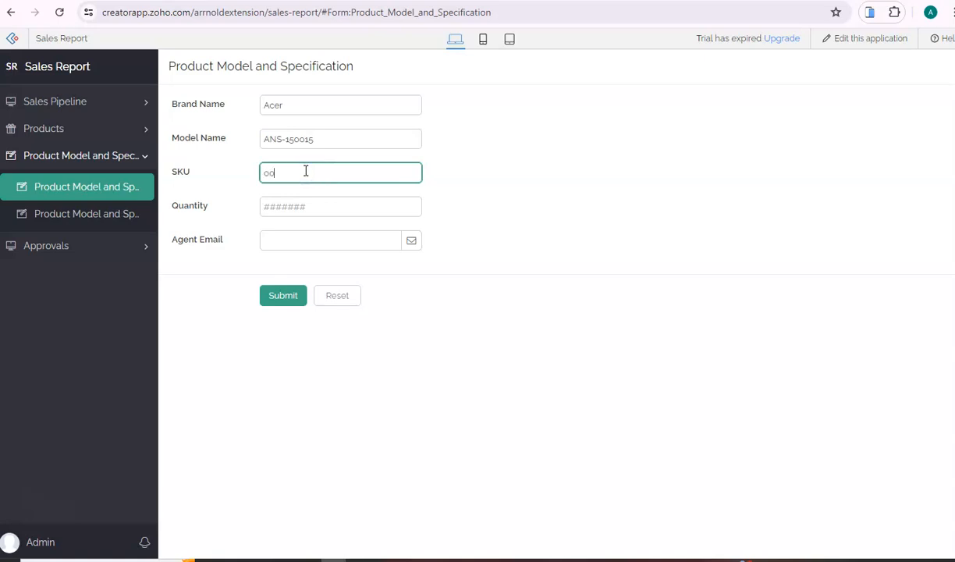
{"action": "left_click", "coordinate": [270, 206]}
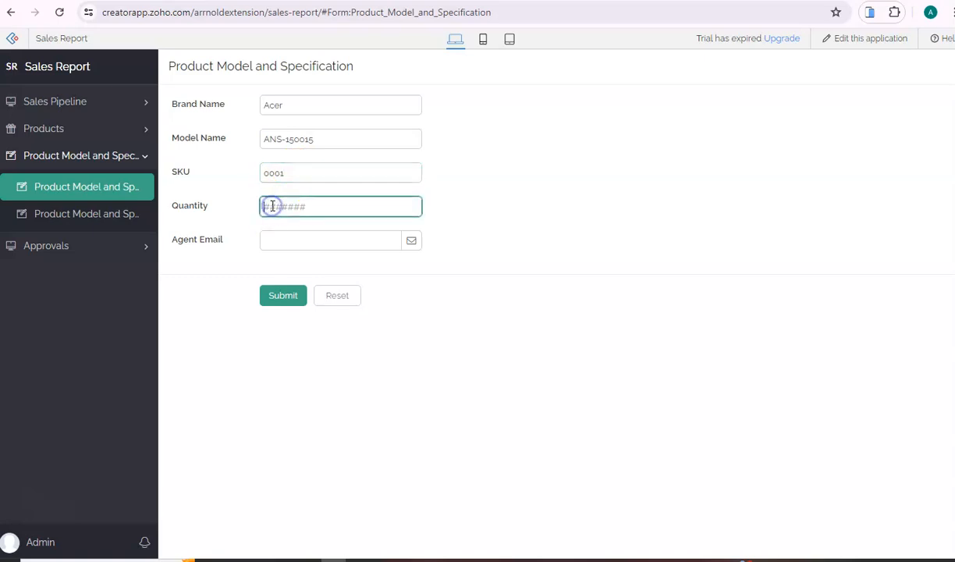
{"action": "left_click", "coordinate": [297, 240]}
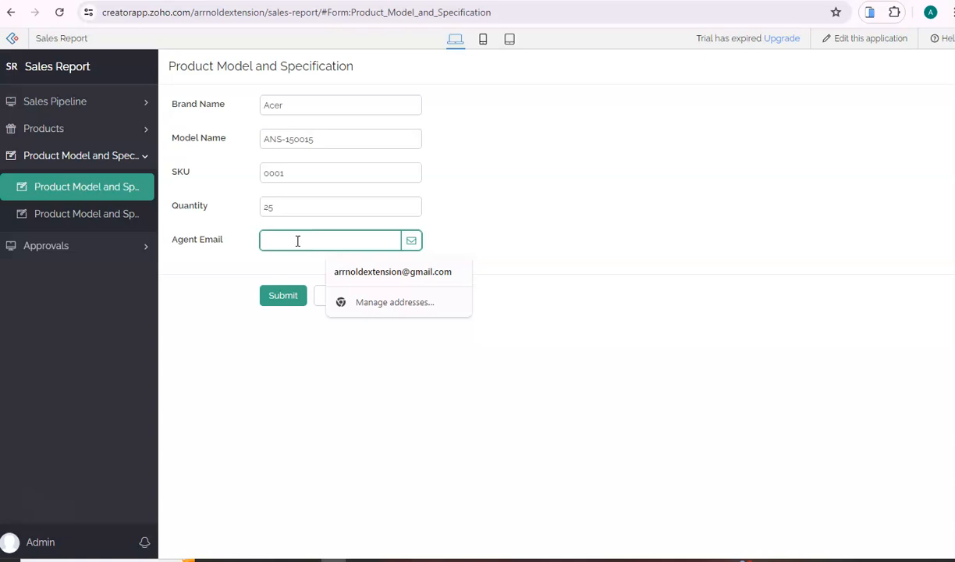
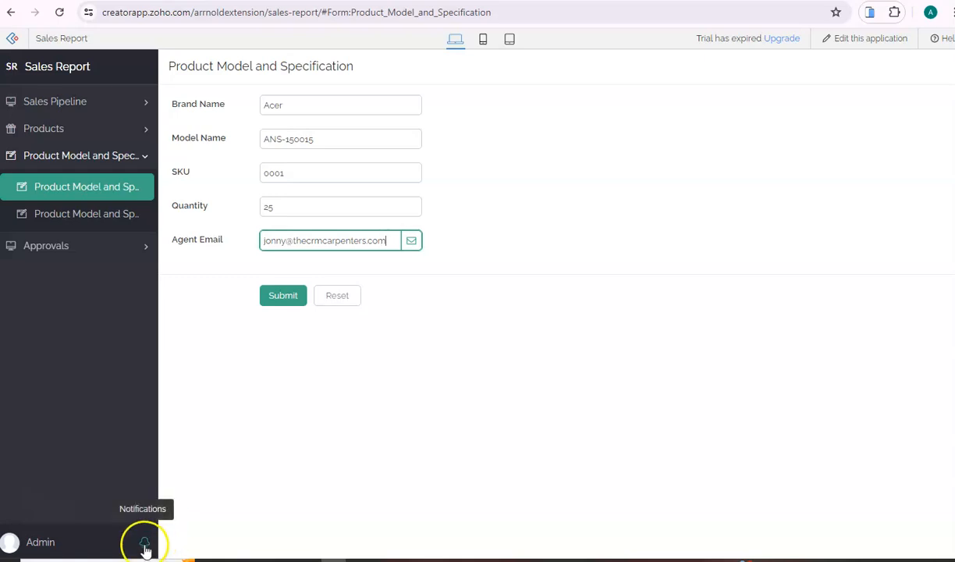
Submit the record, dismiss the invalid-entries warning, and submit it again
{"action": "left_click", "coordinate": [298, 297]}
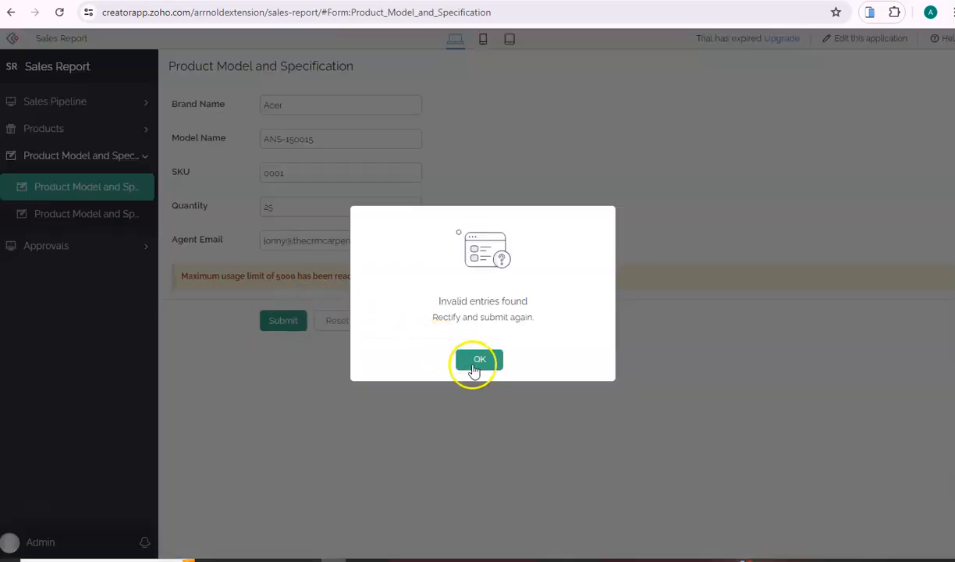
{"action": "left_click", "coordinate": [474, 360]}
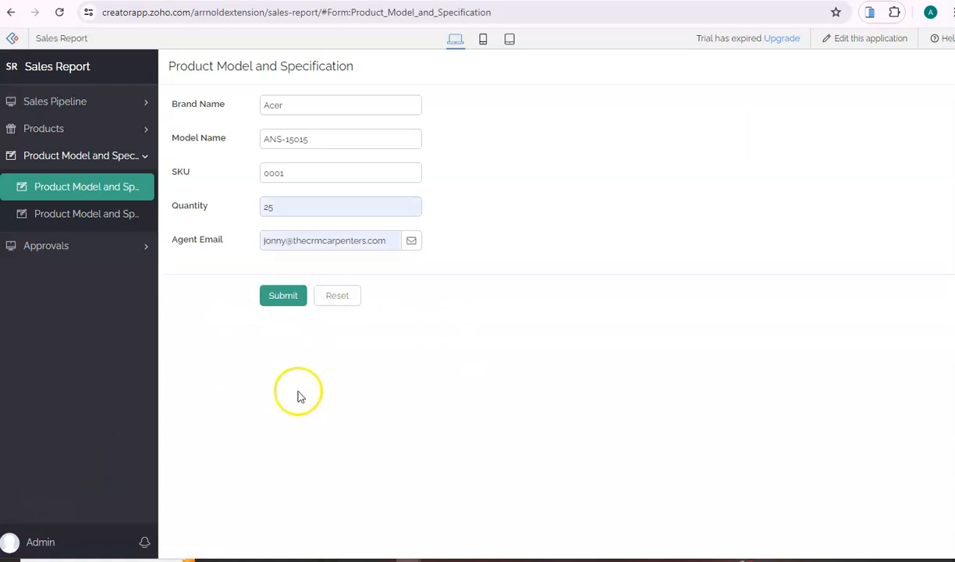
{"action": "left_click", "coordinate": [282, 297]}
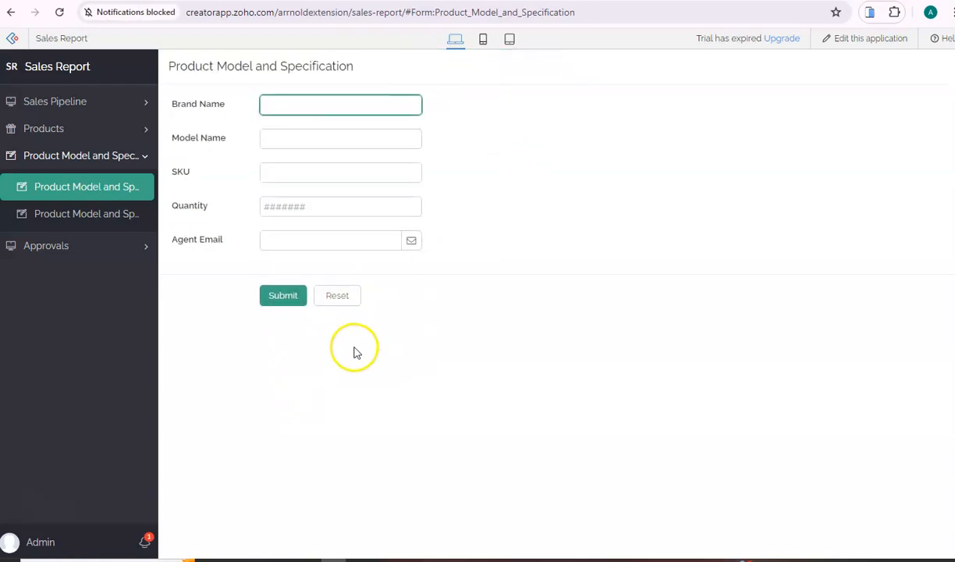
From the notifications list, open the approval-pending request for the Acer ANS-15015 record
{"action": "left_click", "coordinate": [148, 547]}
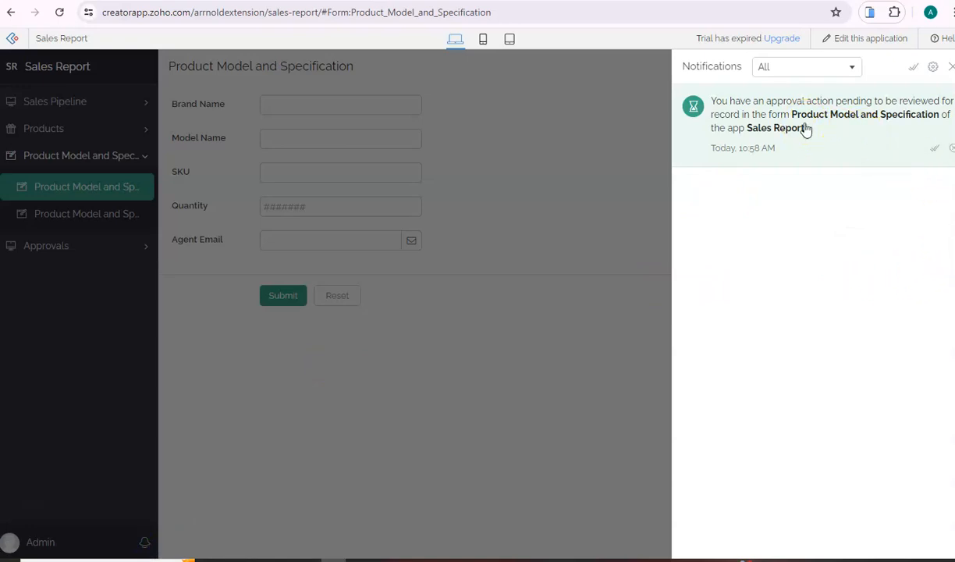
{"action": "left_click", "coordinate": [818, 134]}
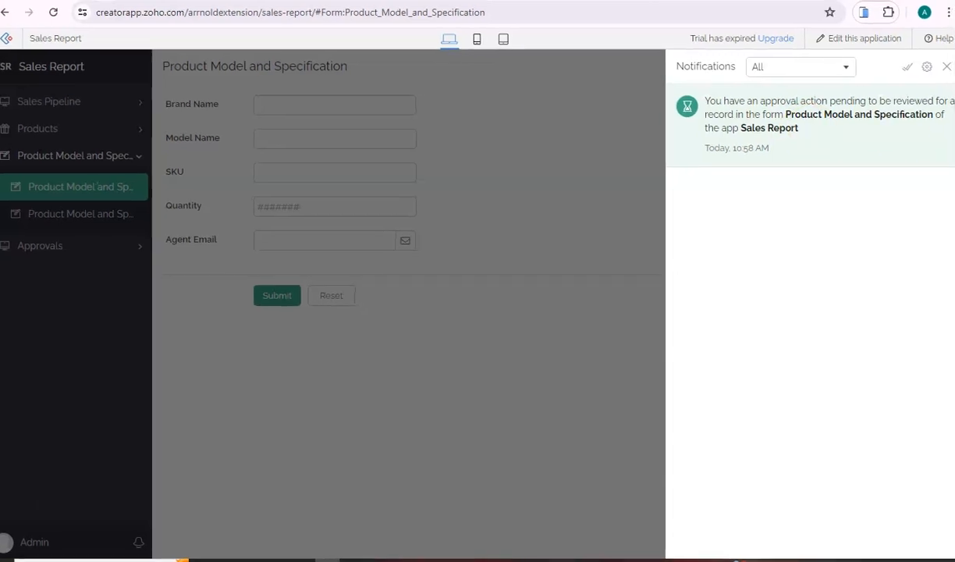
{"action": "left_click", "coordinate": [826, 143]}
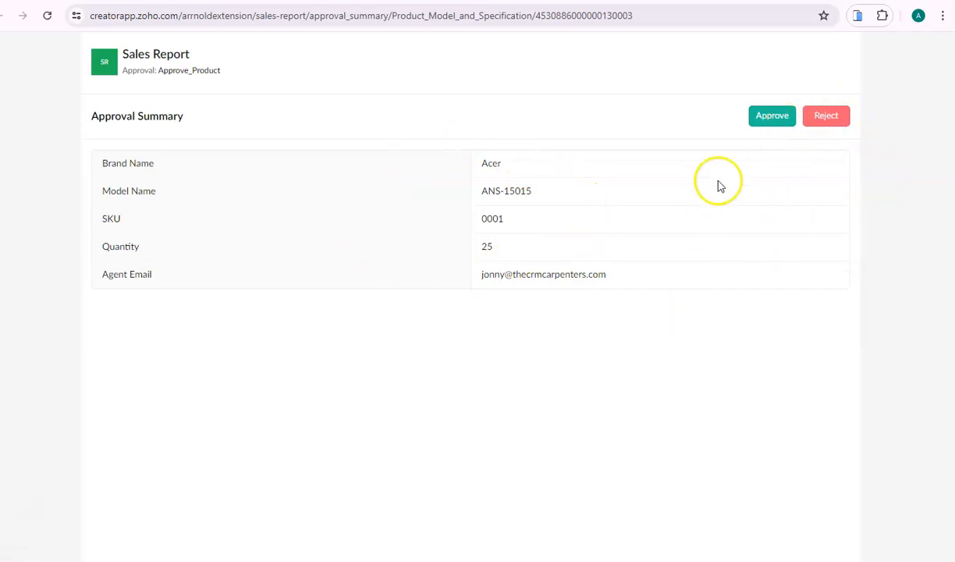
Approve the Acer ANS-15015 record with the comment 'blah blah', then select the agent's e-mail address
{"action": "left_click", "coordinate": [769, 123]}
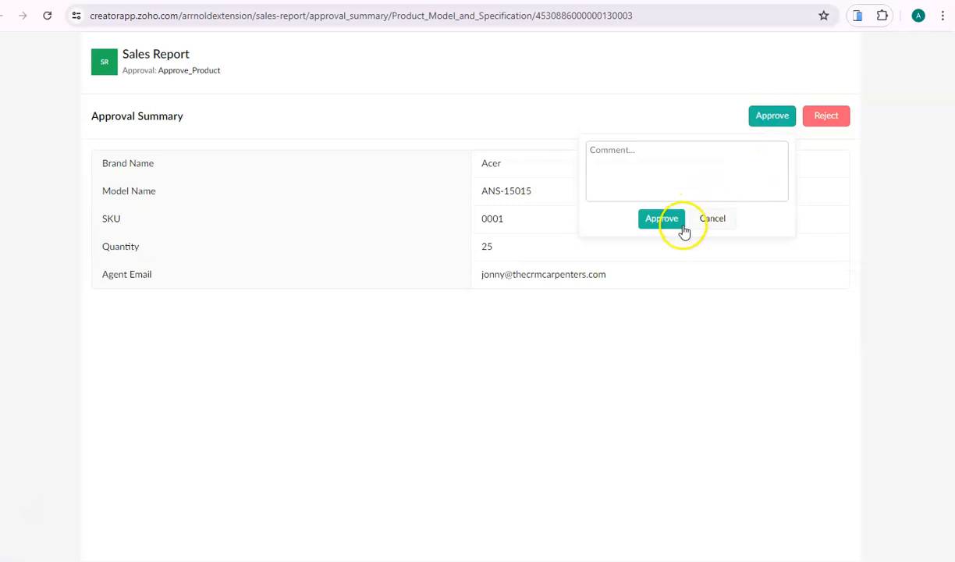
{"action": "left_click", "coordinate": [641, 174]}
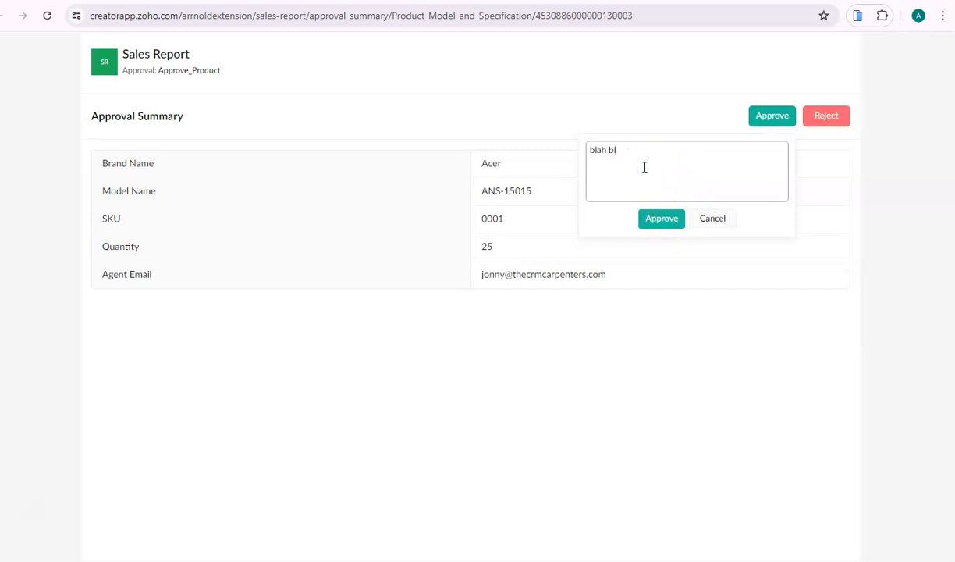
{"action": "left_click", "coordinate": [656, 221]}
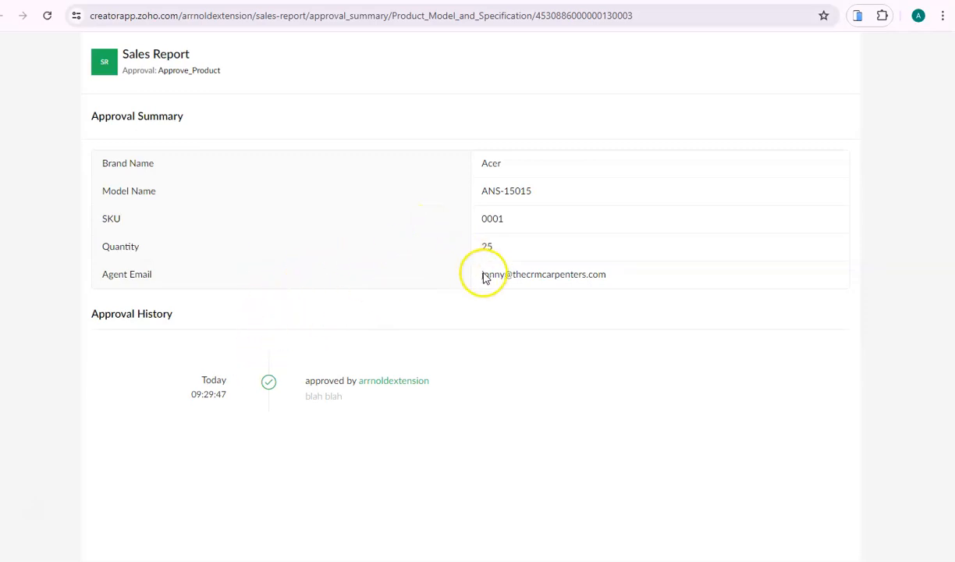
{"action": "left_click_drag", "start_coordinate": [484, 282], "coordinate": [618, 284]}
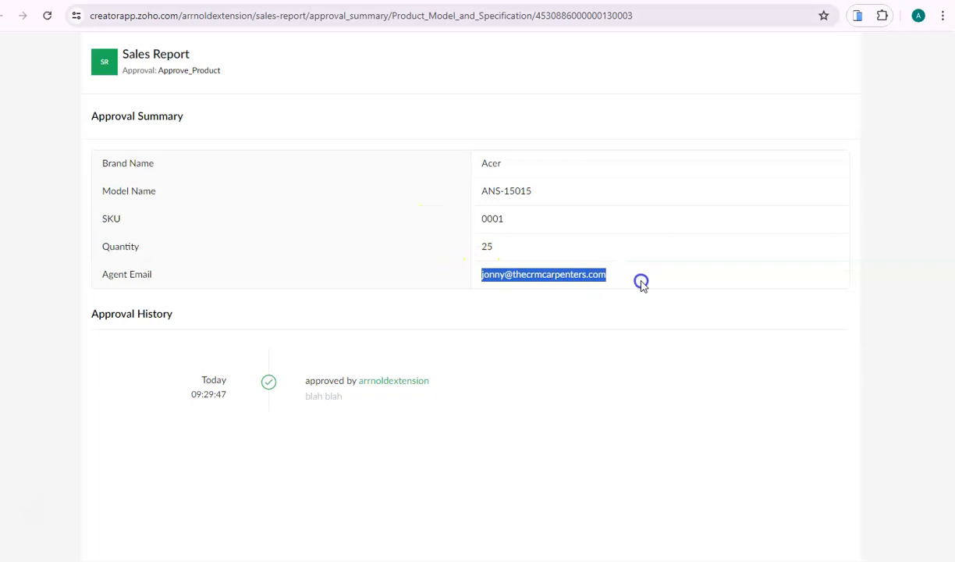